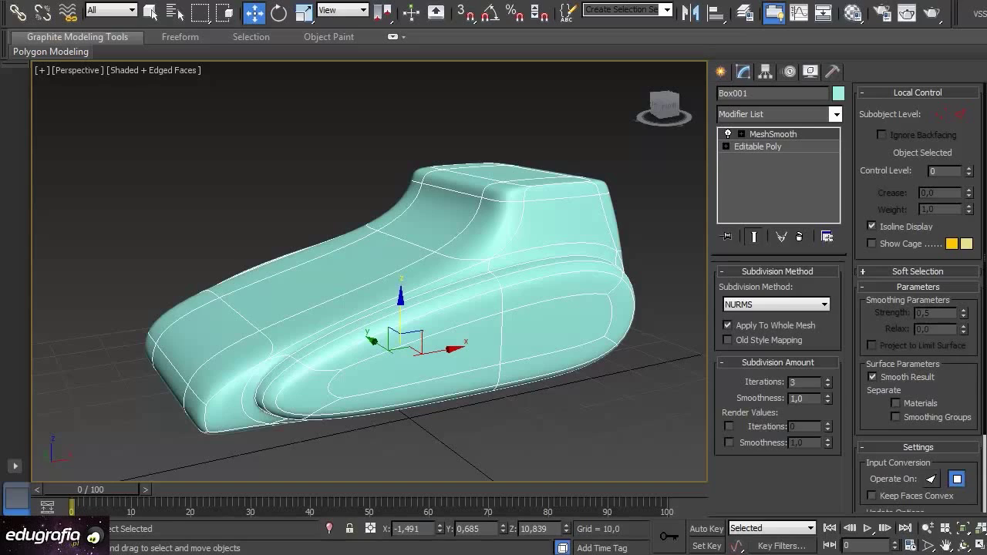
# Create a cylinder with AutoGrid on the car body's side near the front, about 6.9 in radius and 4.7 in height
pyautogui.keyDown('alt'); pyautogui.moveTo(382, 356); pyautogui.dragTo(359, 365, button='middle'); pyautogui.keyUp('alt')
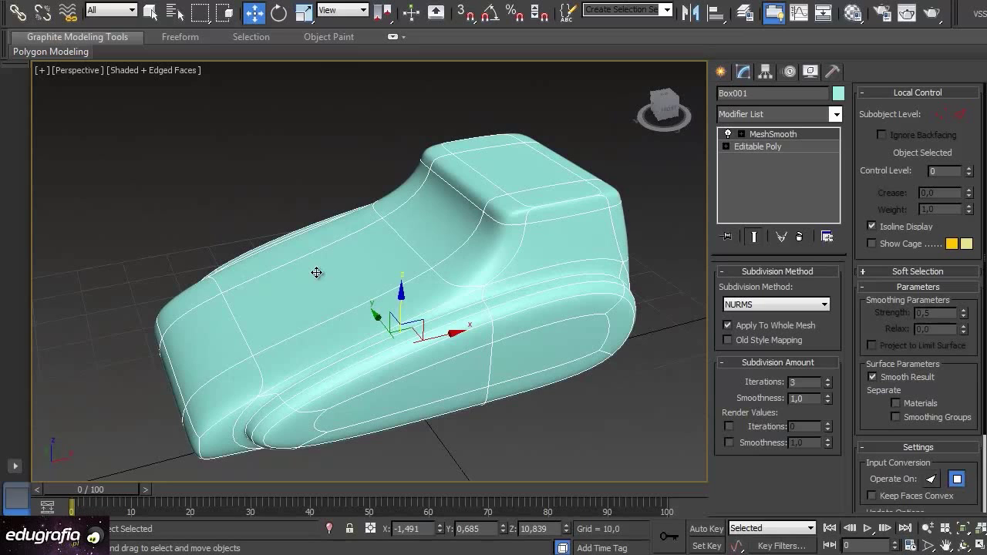
pyautogui.keyDown('alt'); pyautogui.moveTo(374, 336); pyautogui.dragTo(397, 335, button='middle'); pyautogui.keyUp('alt')
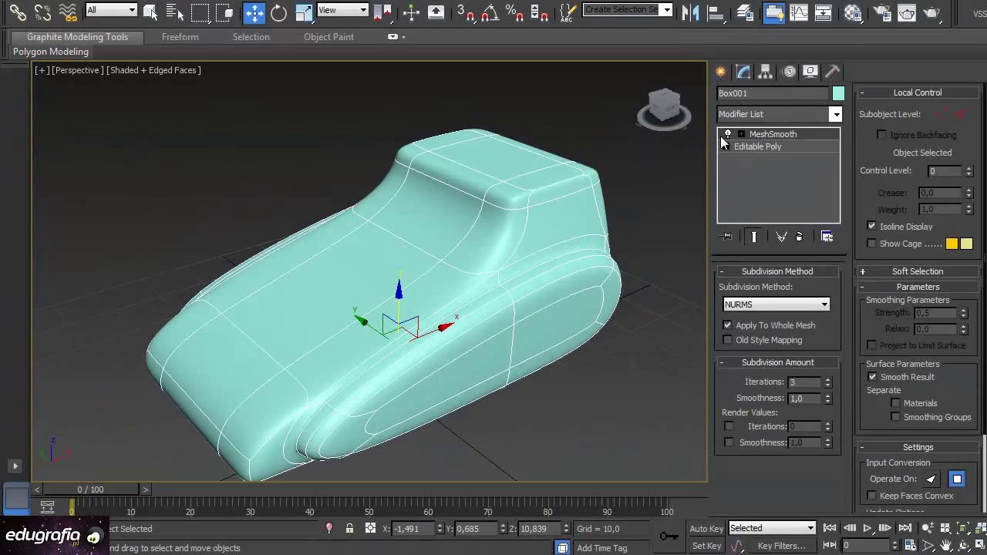
pyautogui.click(722, 71)
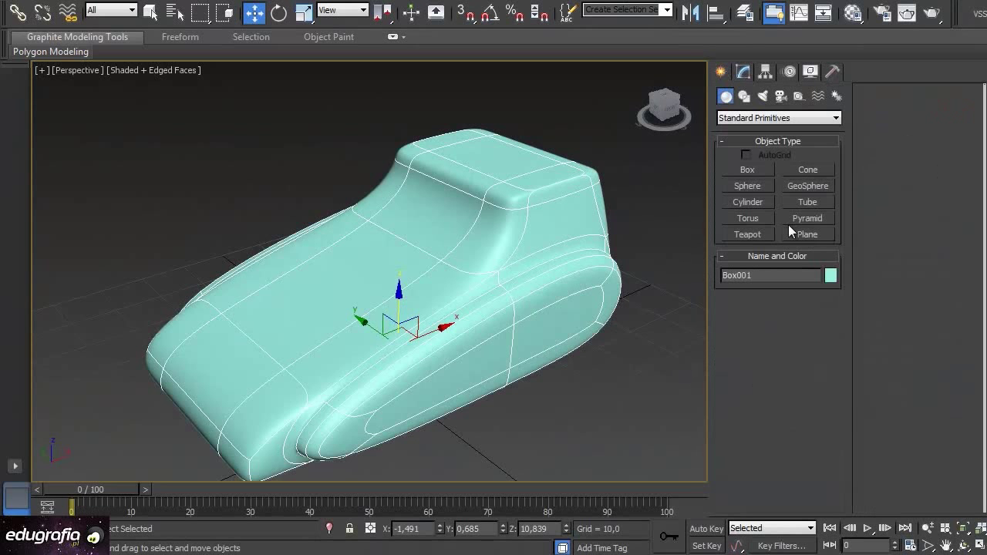
pyautogui.click(757, 203)
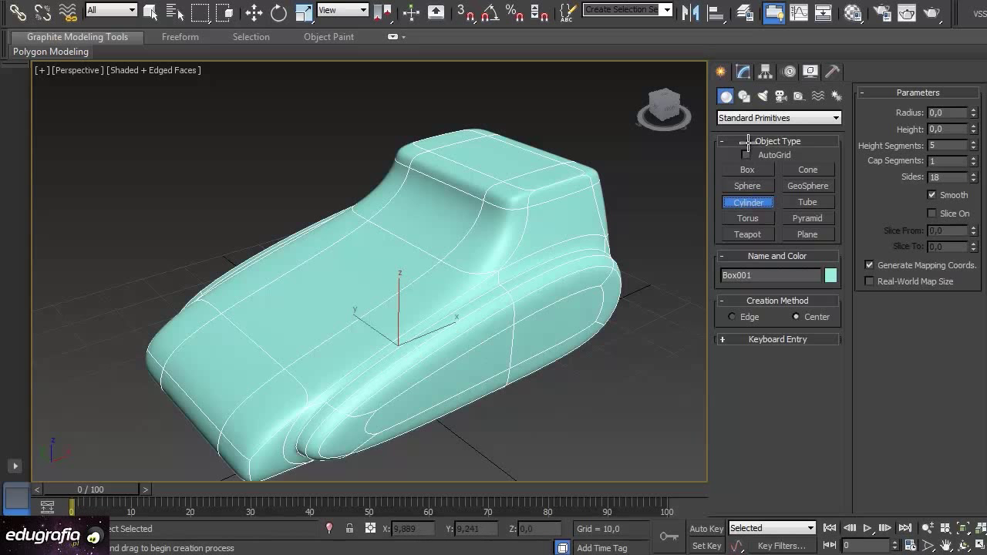
pyautogui.click(761, 155)
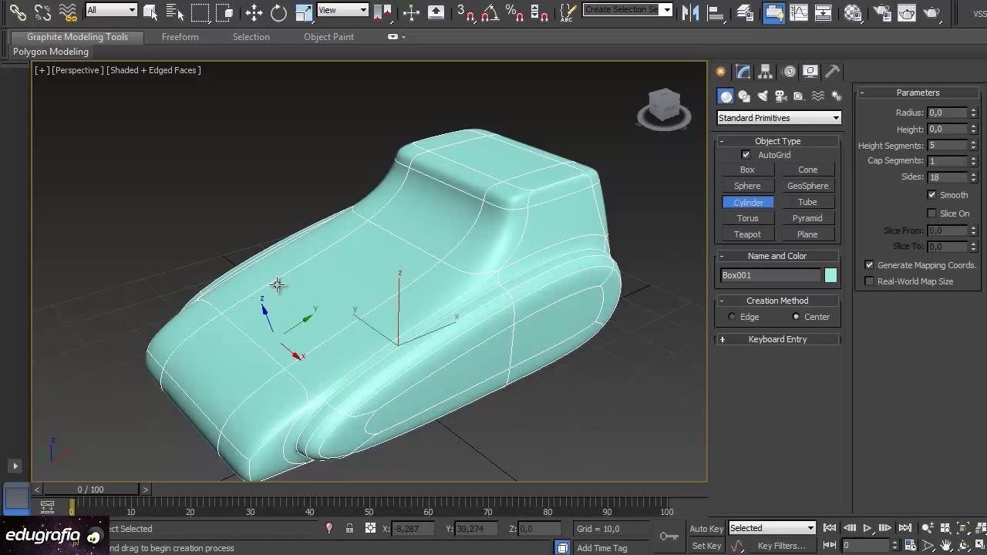
pyautogui.keyDown('alt'); pyautogui.moveTo(352, 349); pyautogui.dragTo(308, 390, button='middle'); pyautogui.keyUp('alt')
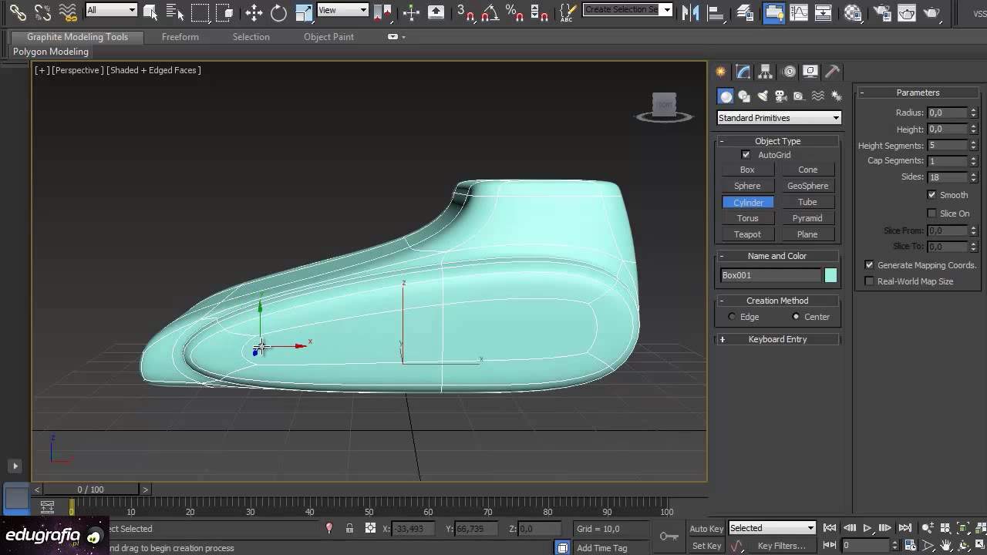
pyautogui.moveTo(240, 351); pyautogui.dragTo(285, 370)
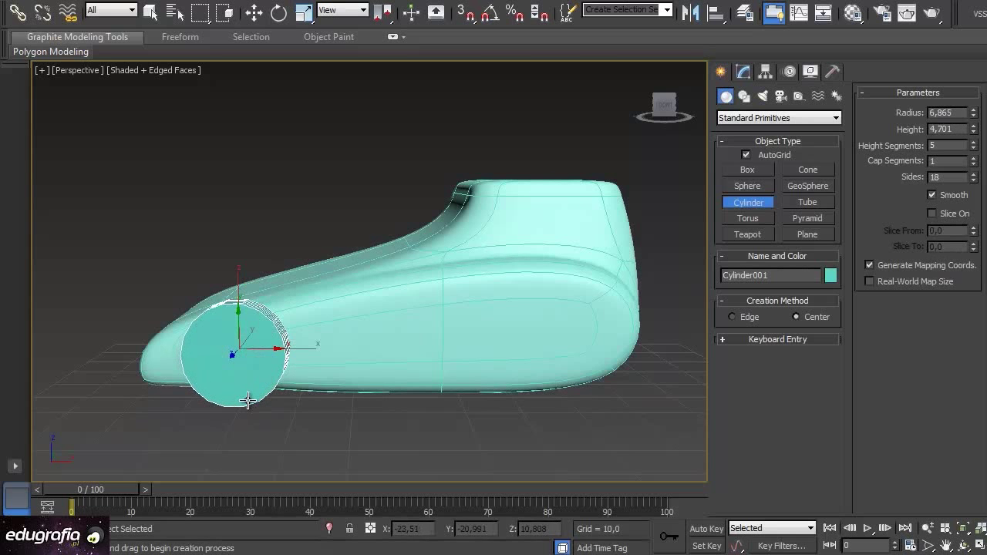
pyautogui.click(247, 402)
pyautogui.keyDown('alt'); pyautogui.moveTo(308, 407); pyautogui.dragTo(453, 450, button='middle'); pyautogui.keyUp('alt')
pyautogui.keyDown('alt'); pyautogui.moveTo(513, 351); pyautogui.dragTo(612, 298, button='middle'); pyautogui.keyUp('alt')
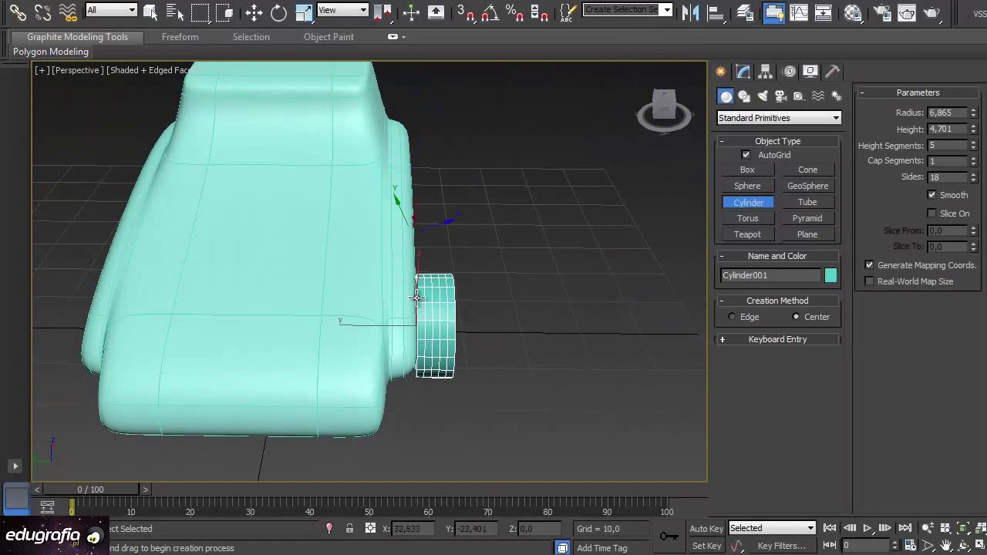
pyautogui.keyDown('alt'); pyautogui.moveTo(544, 347); pyautogui.dragTo(656, 167, button='middle'); pyautogui.keyUp('alt')
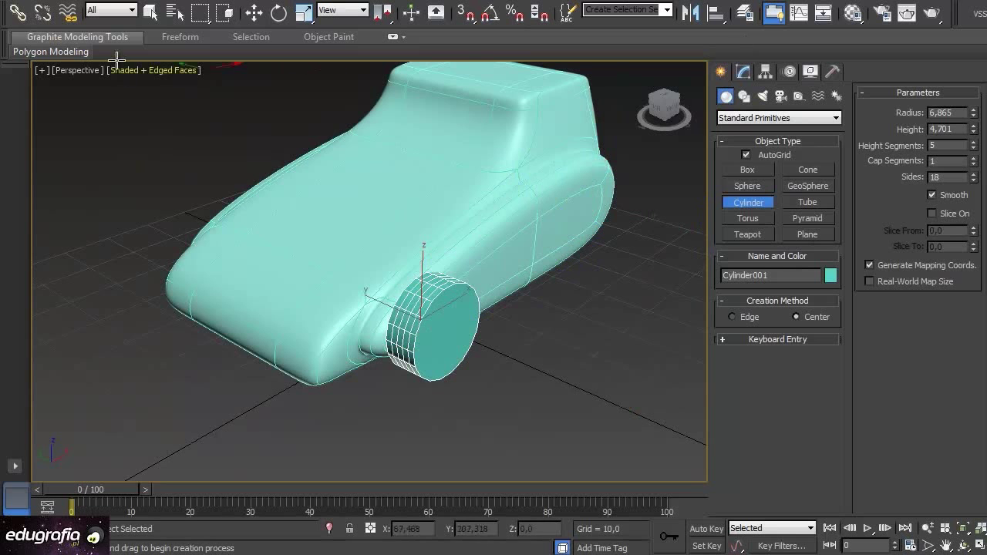
# Select the car body and go to its Editable Poly level beneath the MeshSmooth modifier
pyautogui.click(150, 12)
pyautogui.click(336, 113)
pyautogui.click(415, 140)
pyautogui.keyDown('alt'); pyautogui.moveTo(396, 325); pyautogui.dragTo(463, 327, button='middle'); pyautogui.keyUp('alt')
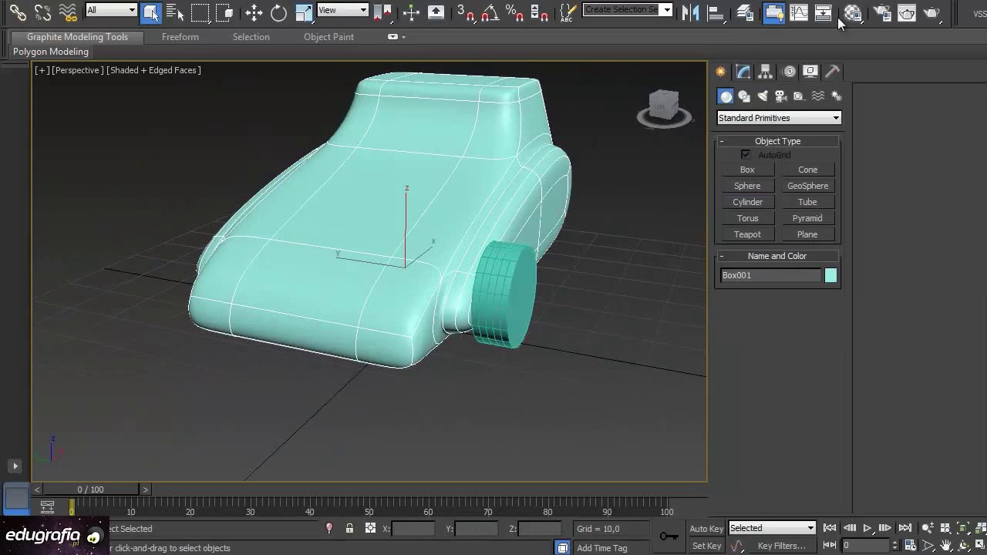
pyautogui.click(743, 71)
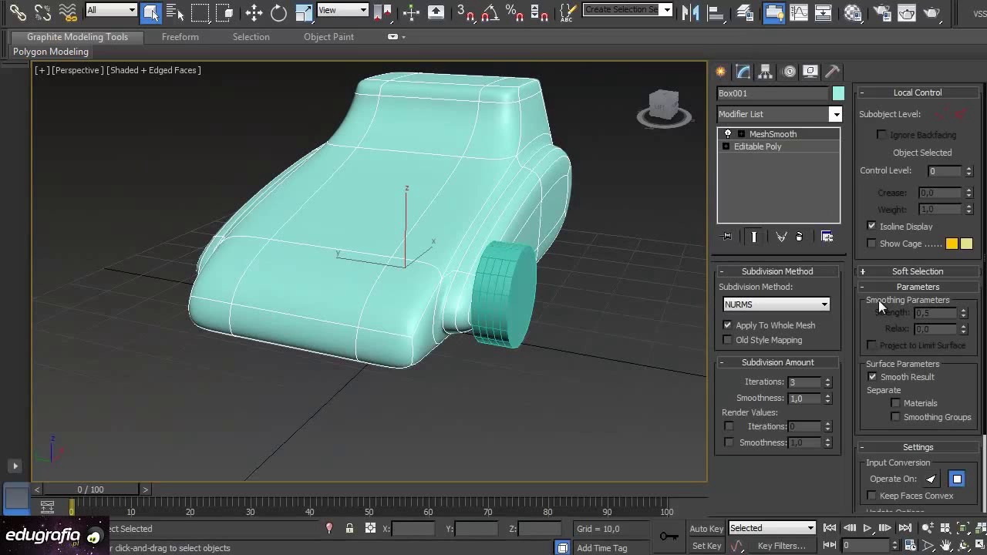
pyautogui.click(751, 146)
# Ring-select the fender's outer bevel edges on the cylinder side and connect them with 1 segment, pinch 0 and slide 80
pyautogui.keyDown('alt'); pyautogui.moveTo(552, 364); pyautogui.dragTo(489, 338, button='middle'); pyautogui.keyUp('alt')
pyautogui.scroll(5, 489, 332)
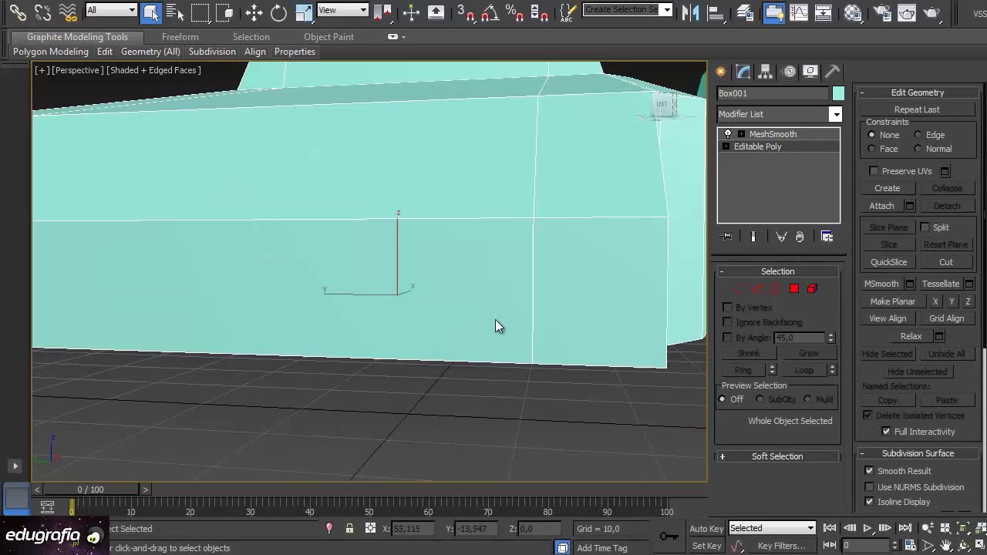
pyautogui.moveTo(479, 298); pyautogui.dragTo(462, 304, button='middle')
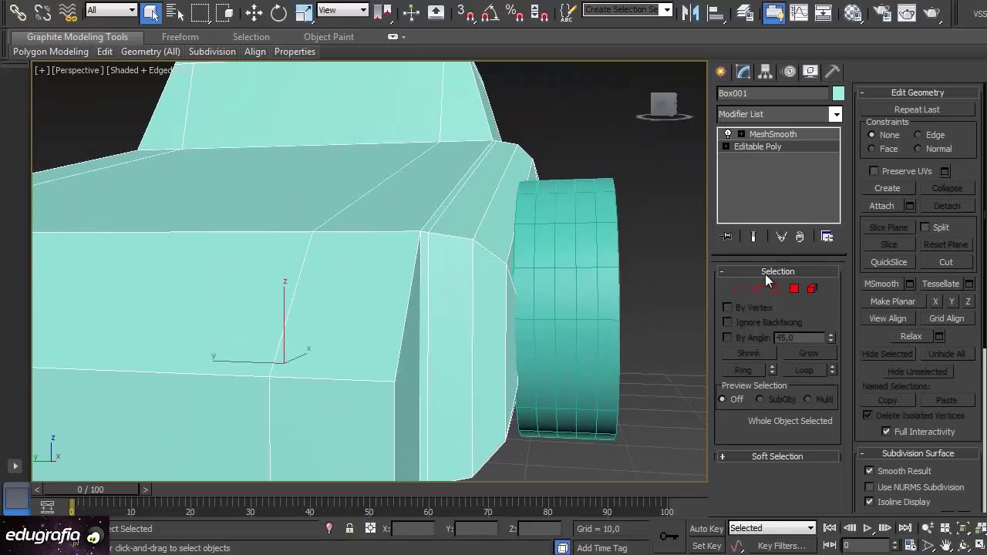
pyautogui.click(756, 287)
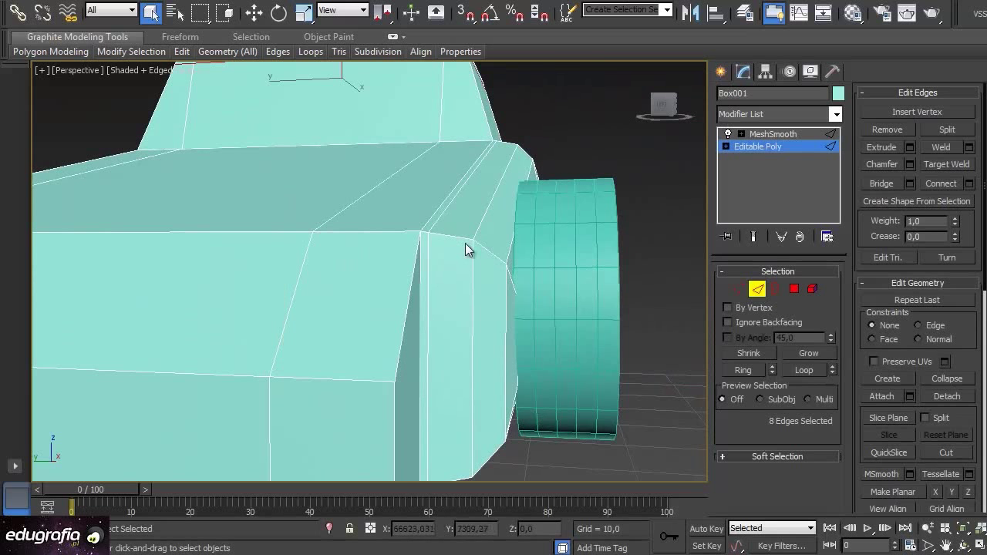
pyautogui.click(472, 236)
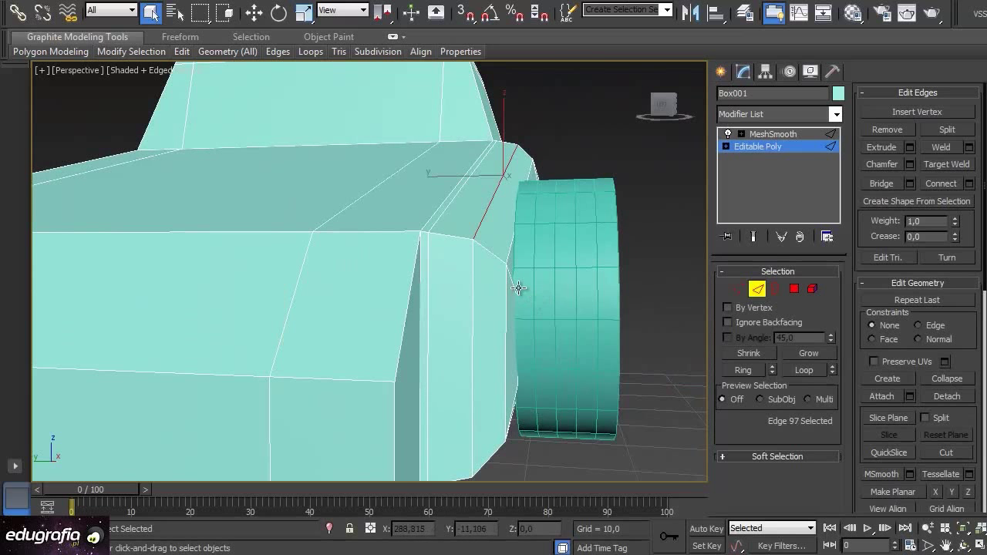
pyautogui.click(481, 247)
pyautogui.keyDown('alt'); pyautogui.moveTo(537, 343); pyautogui.dragTo(515, 338, button='middle'); pyautogui.keyUp('alt')
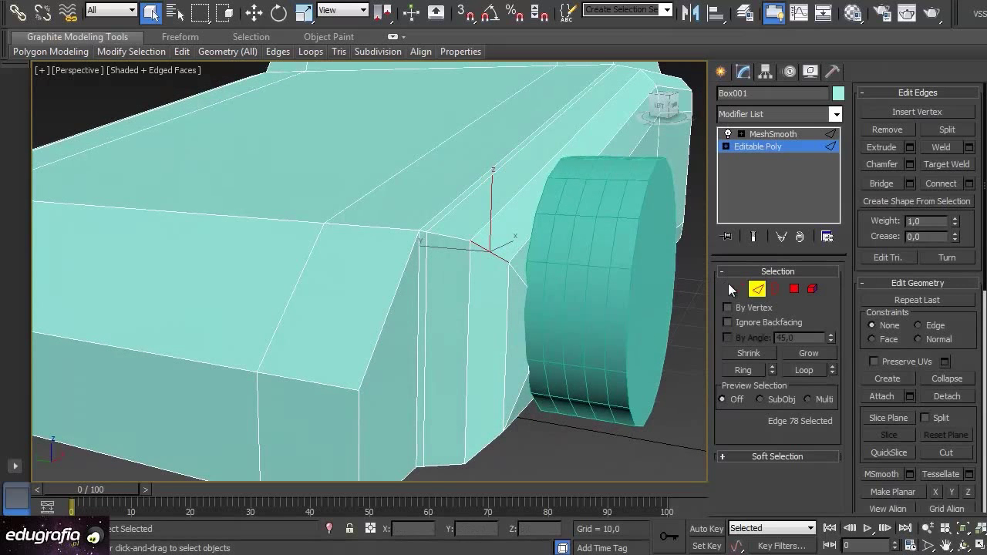
pyautogui.click(743, 370)
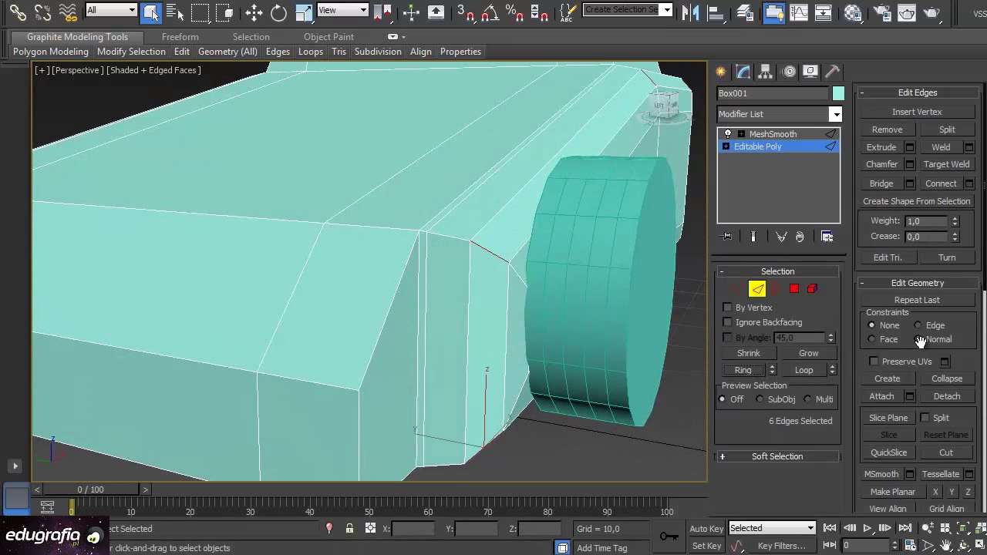
pyautogui.click(969, 183)
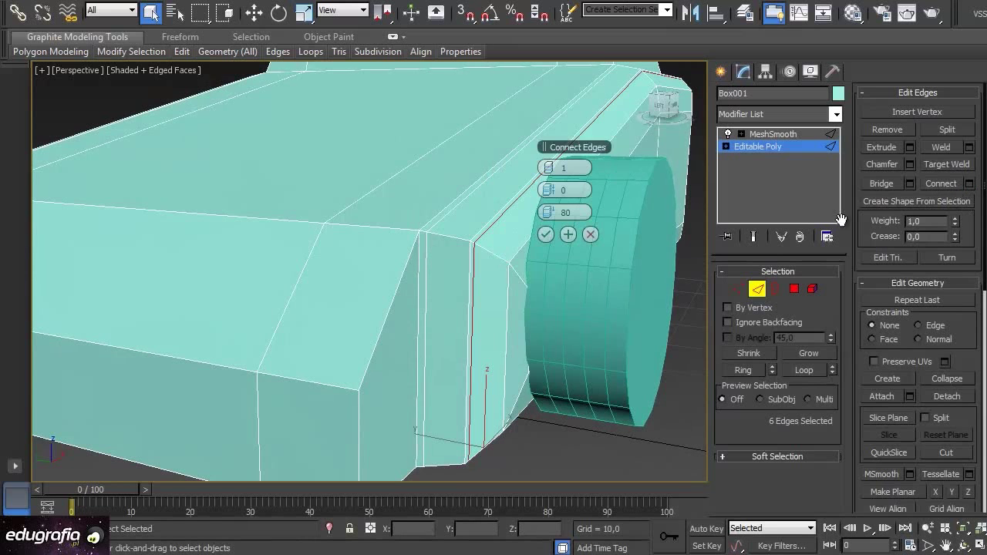
pyautogui.click(546, 235)
# Ring-select the inner fender edges on the side opposite the cylinder and connect them with 1 segment, pinch 0 and slide 80
pyautogui.keyDown('alt'); pyautogui.moveTo(263, 321); pyautogui.dragTo(363, 327, button='middle'); pyautogui.keyUp('alt')
pyautogui.scroll(-5, 363, 327)
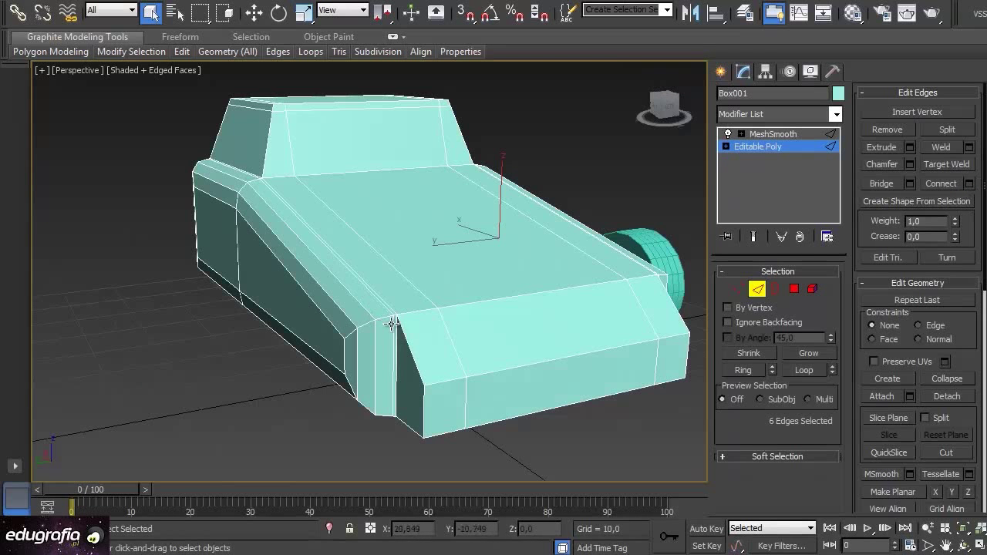
pyautogui.click(380, 318)
pyautogui.click(729, 370)
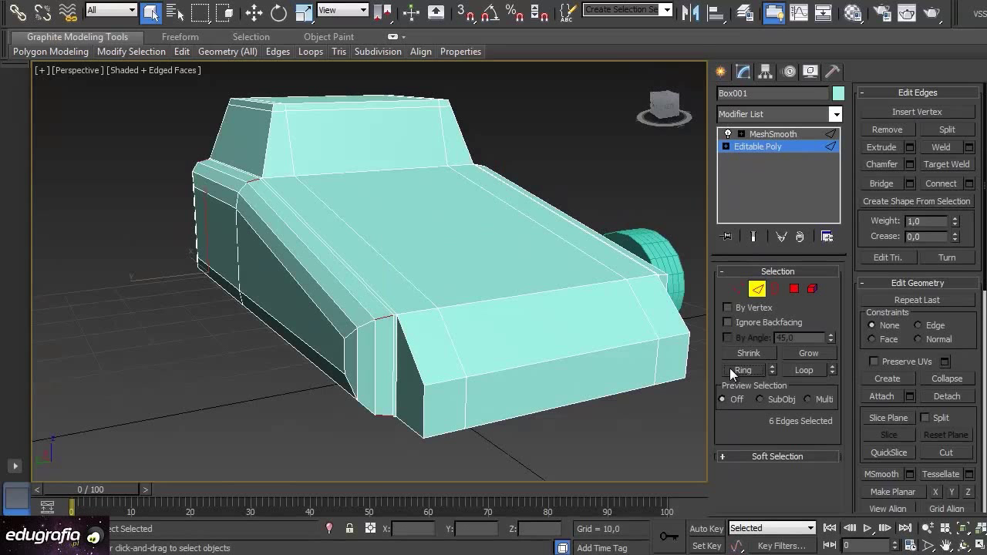
pyautogui.click(969, 183)
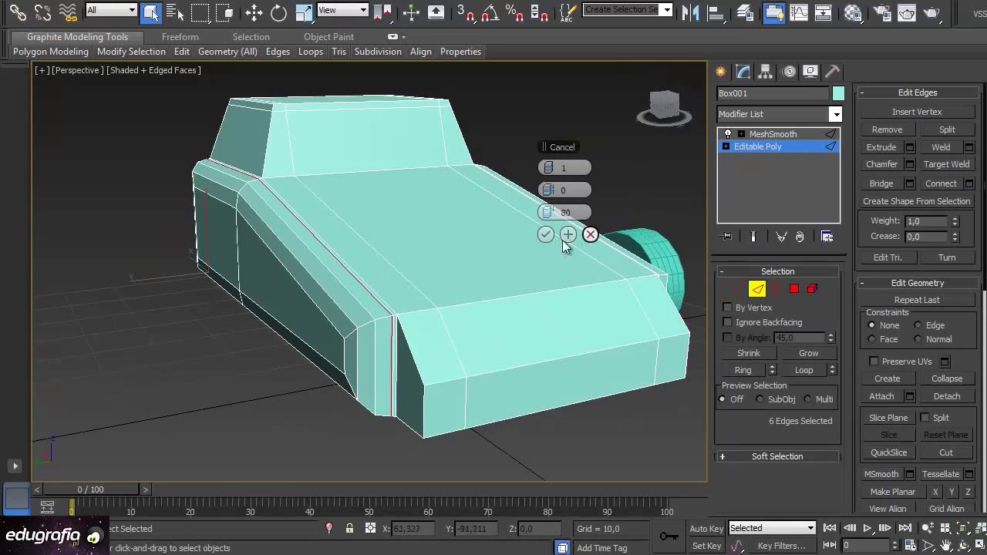
pyautogui.click(546, 235)
# Ring-select the outer bevel edges of the fender opposite the cylinder and connect them with 1 segment and slide -80
pyautogui.keyDown('alt'); pyautogui.moveTo(519, 351); pyautogui.dragTo(396, 349, button='middle'); pyautogui.keyUp('alt')
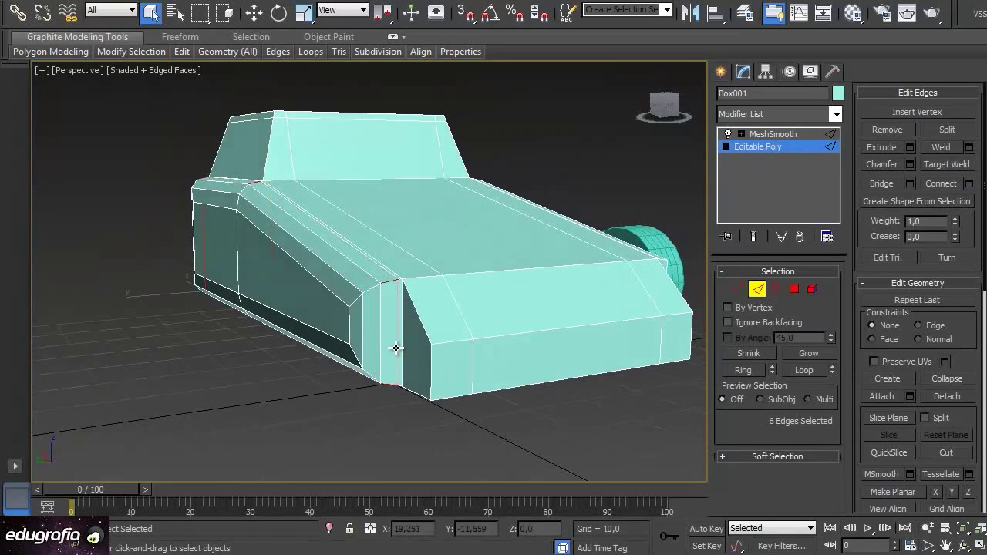
pyautogui.click(368, 290)
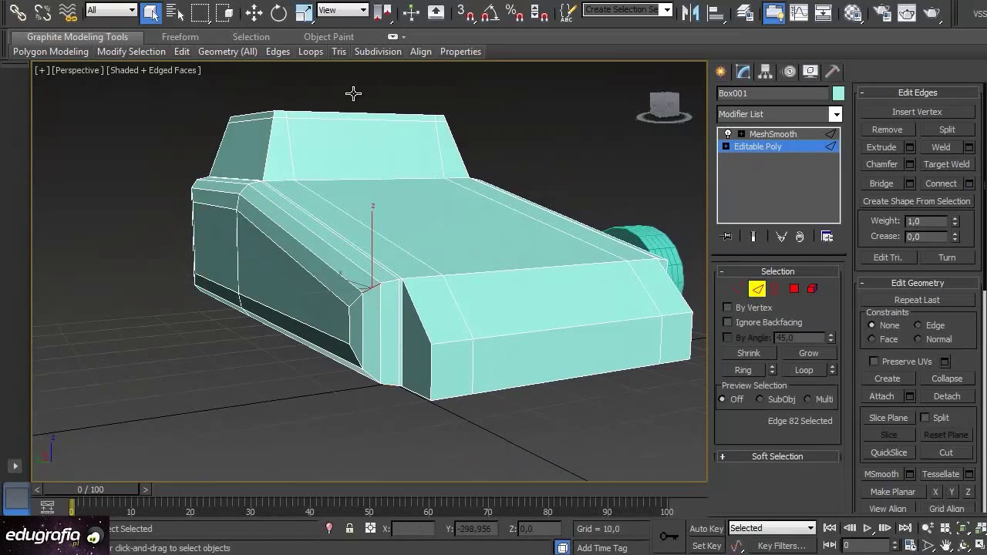
pyautogui.click(745, 369)
pyautogui.keyDown('alt'); pyautogui.moveTo(405, 345); pyautogui.dragTo(396, 346, button='middle'); pyautogui.keyUp('alt')
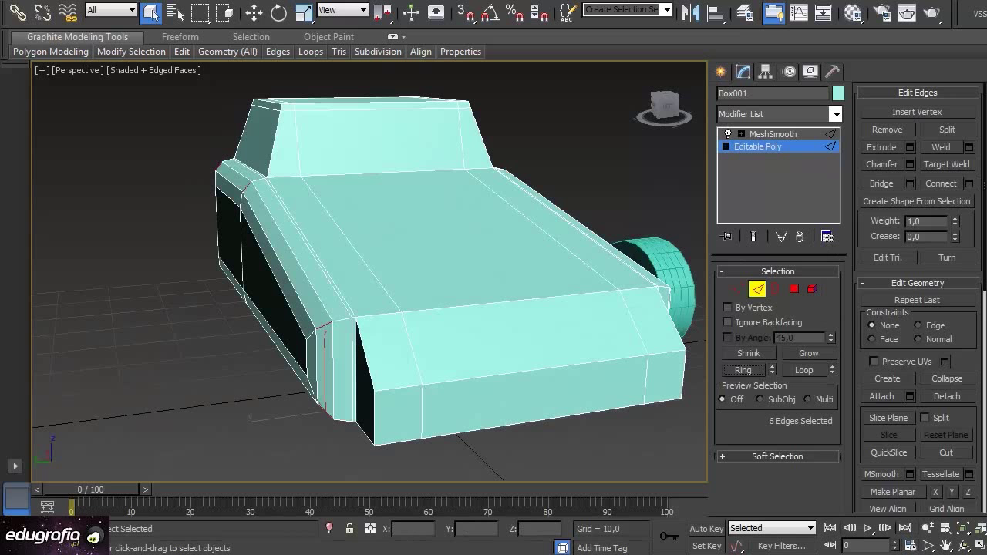
pyautogui.click(969, 183)
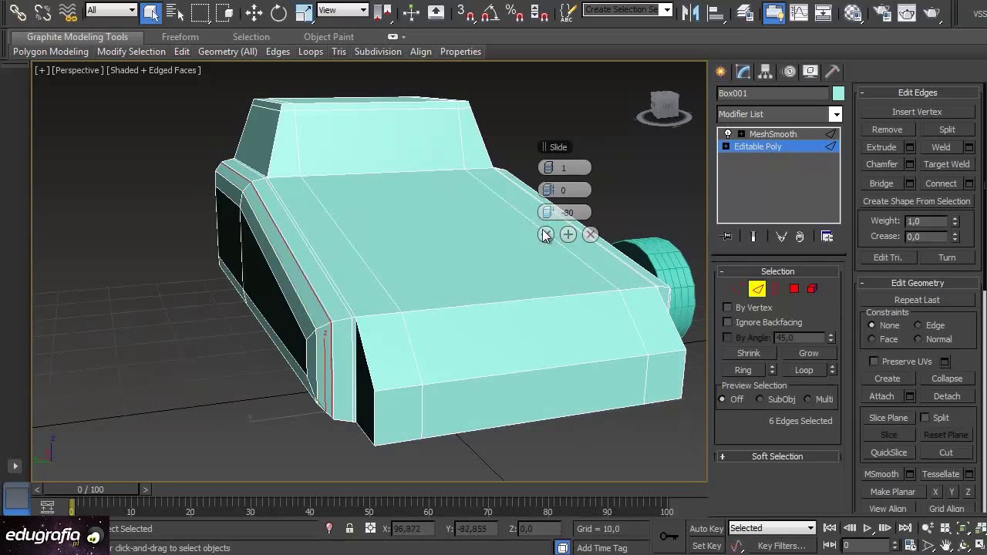
pyautogui.click(545, 235)
pyautogui.keyDown('alt'); pyautogui.moveTo(239, 391); pyautogui.dragTo(181, 353, button='middle'); pyautogui.keyUp('alt')
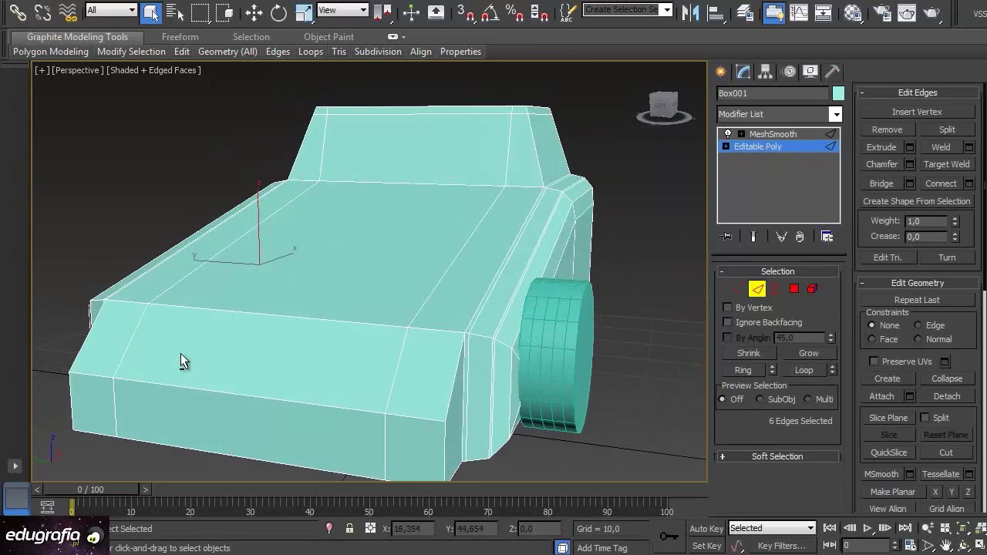
# Leave edge editing and examine the fenders on the smoothed body at the MeshSmooth level
pyautogui.click(755, 288)
pyautogui.click(758, 136)
pyautogui.keyDown('alt'); pyautogui.moveTo(529, 297); pyautogui.dragTo(572, 298, button='middle'); pyautogui.keyUp('alt')
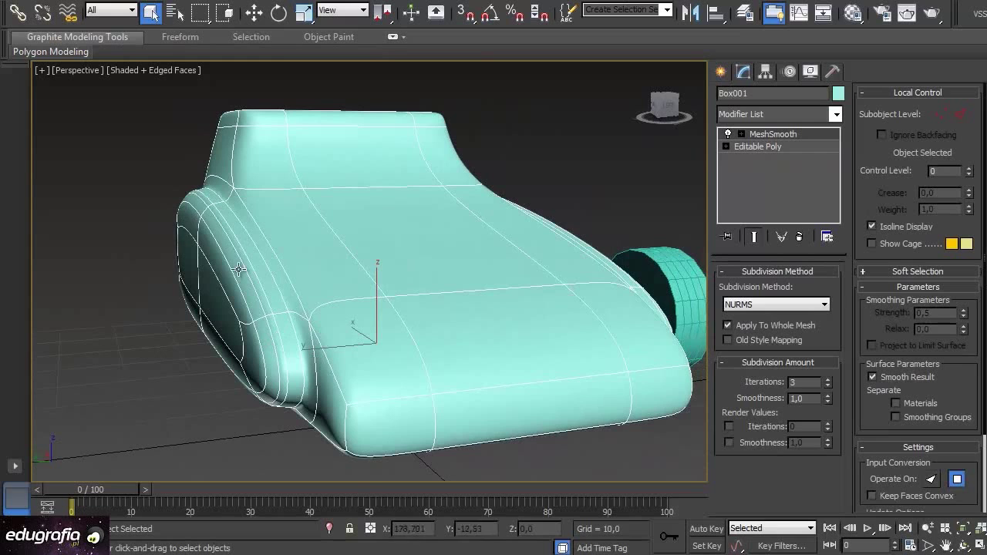
# Enlarge the two side-panel polygons opposite the cylinder in Editable Poly, scaling them to 114% along Z
pyautogui.click(766, 147)
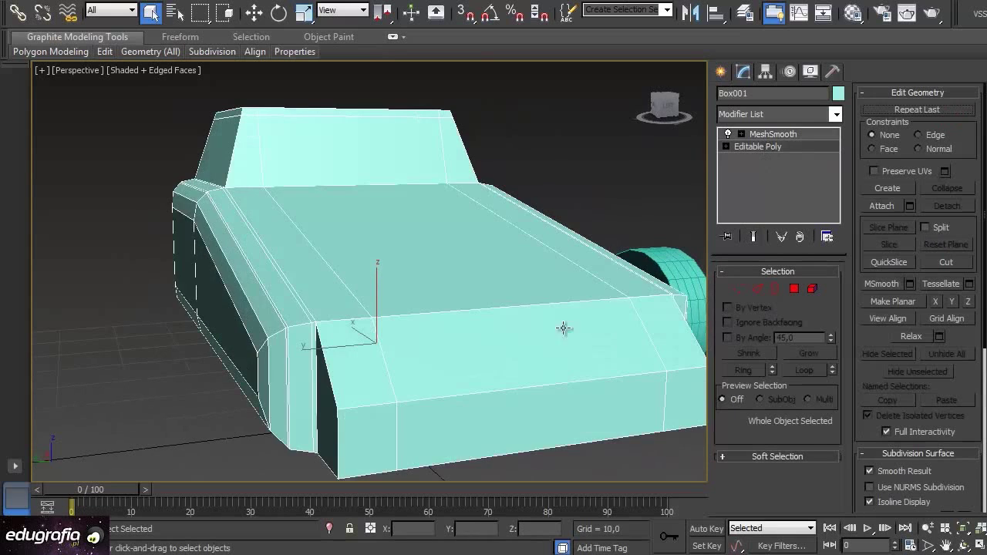
pyautogui.keyDown('alt'); pyautogui.moveTo(400, 378); pyautogui.dragTo(451, 361, button='middle'); pyautogui.keyUp('alt')
pyautogui.click(793, 289)
pyautogui.click(365, 272)
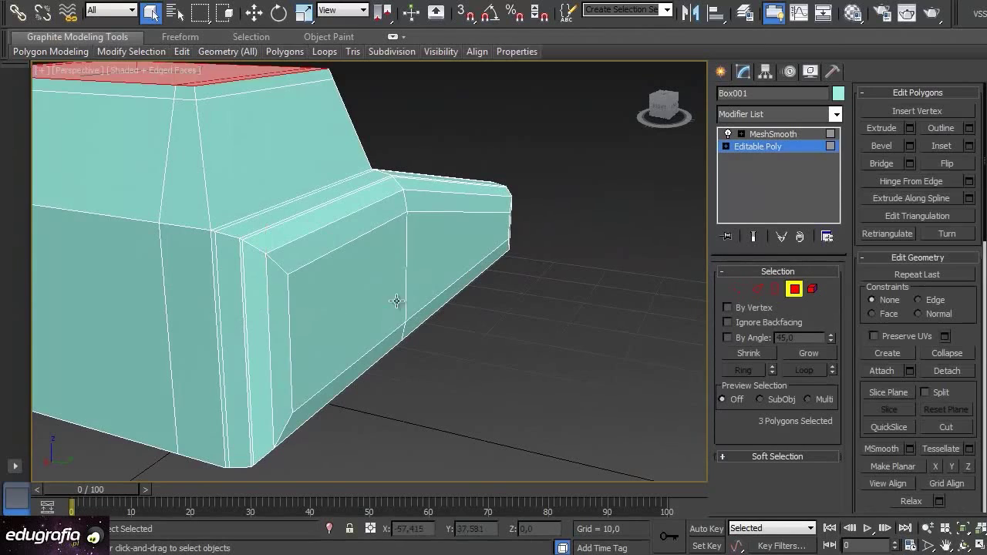
pyautogui.keyDown('ctrl'); pyautogui.click(466, 251); pyautogui.keyUp('ctrl')
pyautogui.keyDown('alt'); pyautogui.moveTo(559, 360); pyautogui.dragTo(482, 340, button='middle'); pyautogui.keyUp('alt')
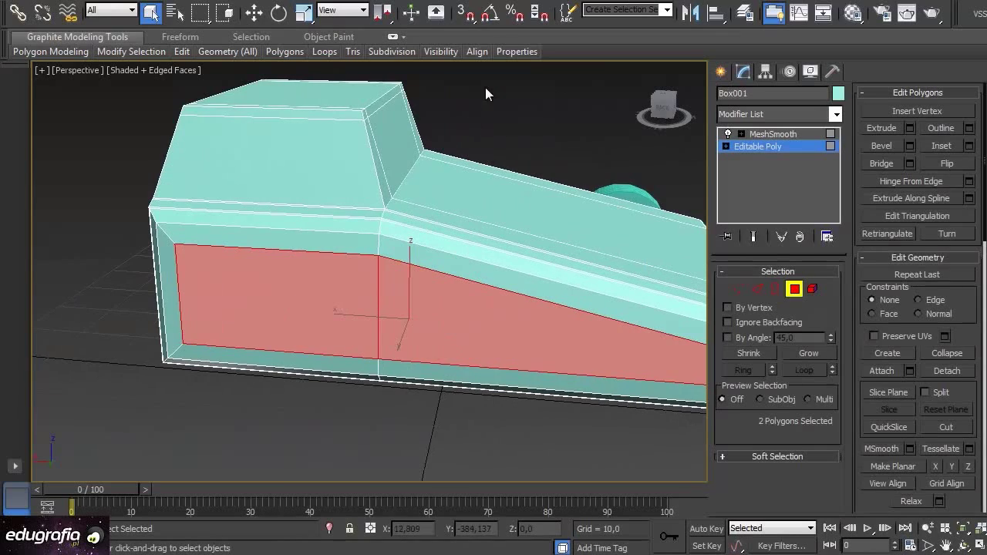
pyautogui.click(301, 15)
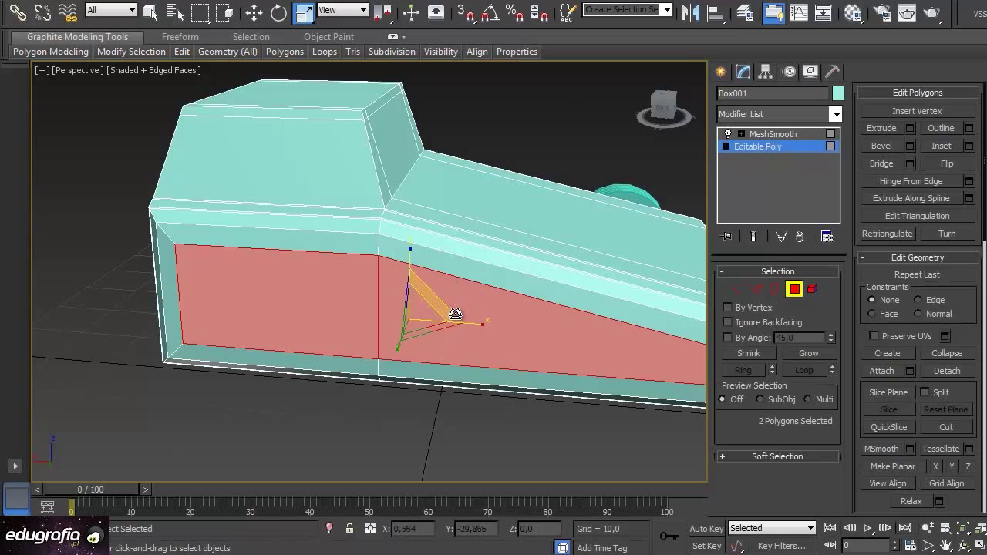
pyautogui.moveTo(436, 298); pyautogui.dragTo(446, 295)
pyautogui.keyDown('alt'); pyautogui.moveTo(405, 363); pyautogui.dragTo(351, 333, button='middle'); pyautogui.keyUp('alt')
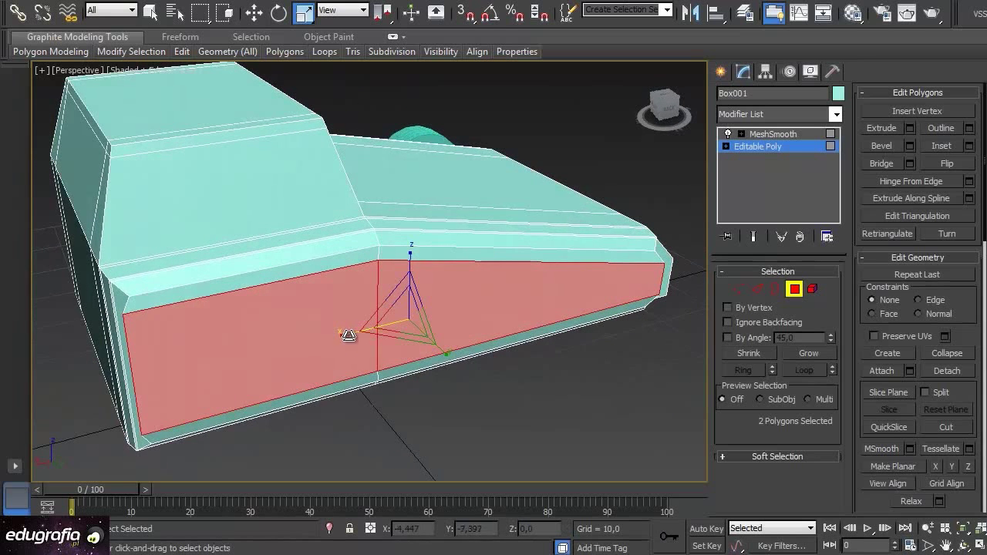
pyautogui.moveTo(351, 336); pyautogui.dragTo(351, 337)
pyautogui.keyDown('alt'); pyautogui.moveTo(386, 343); pyautogui.dragTo(430, 236, button='middle'); pyautogui.keyUp('alt')
pyautogui.moveTo(409, 249); pyautogui.dragTo(409, 242)
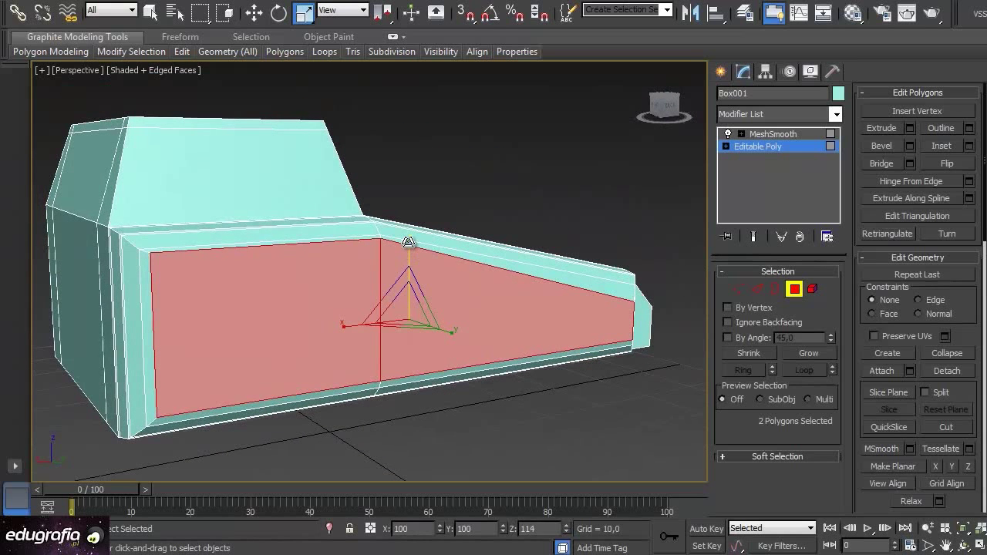
pyautogui.keyDown('alt'); pyautogui.moveTo(434, 269); pyautogui.dragTo(471, 284, button='middle'); pyautogui.keyUp('alt')
# Move the front corner vertices of the side panel opposite the cylinder apart vertically, to about Z 20 and Z 13.3
pyautogui.click(738, 288)
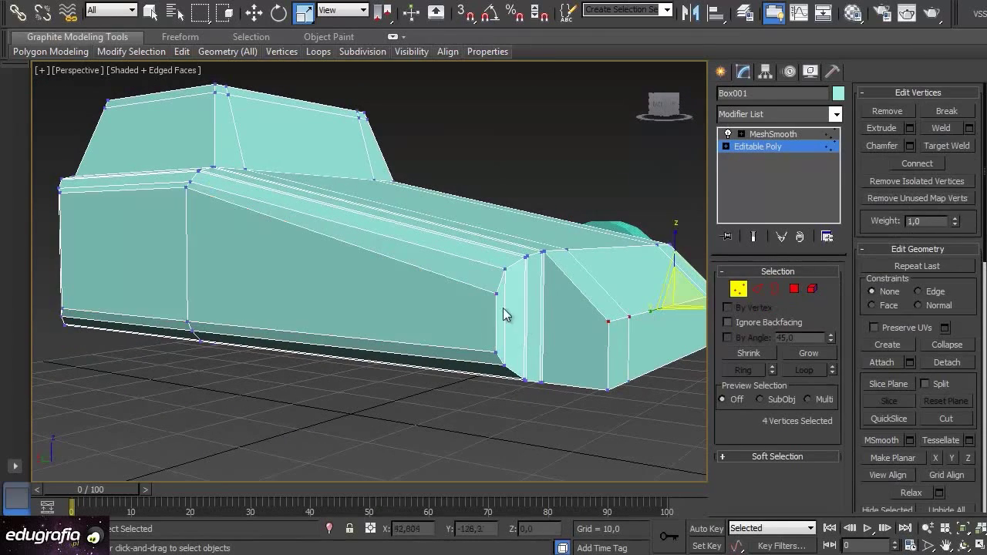
pyautogui.click(496, 294)
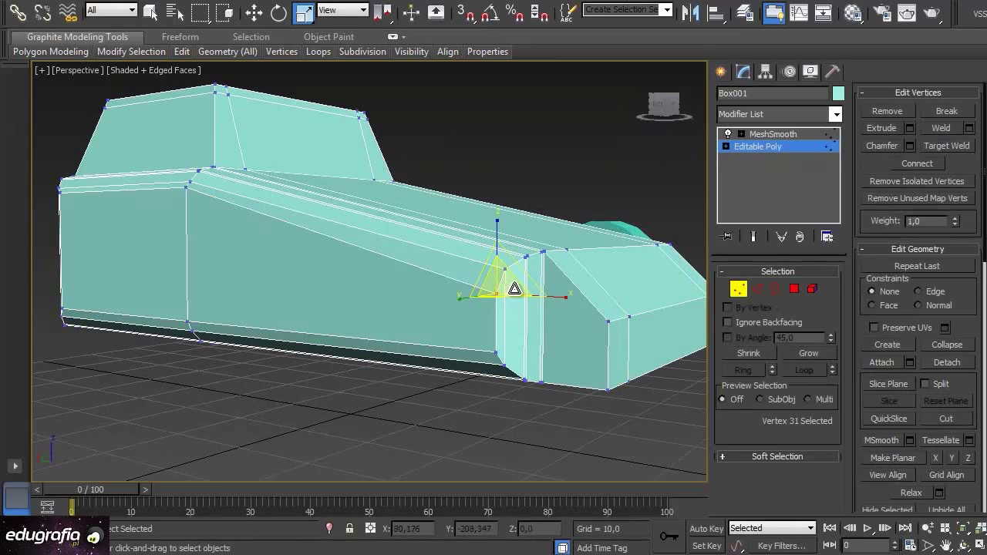
pyautogui.press('w')
pyautogui.moveTo(495, 235); pyautogui.dragTo(496, 217)
pyautogui.keyDown('alt'); pyautogui.moveTo(378, 286); pyautogui.dragTo(459, 334, button='middle'); pyautogui.keyUp('alt')
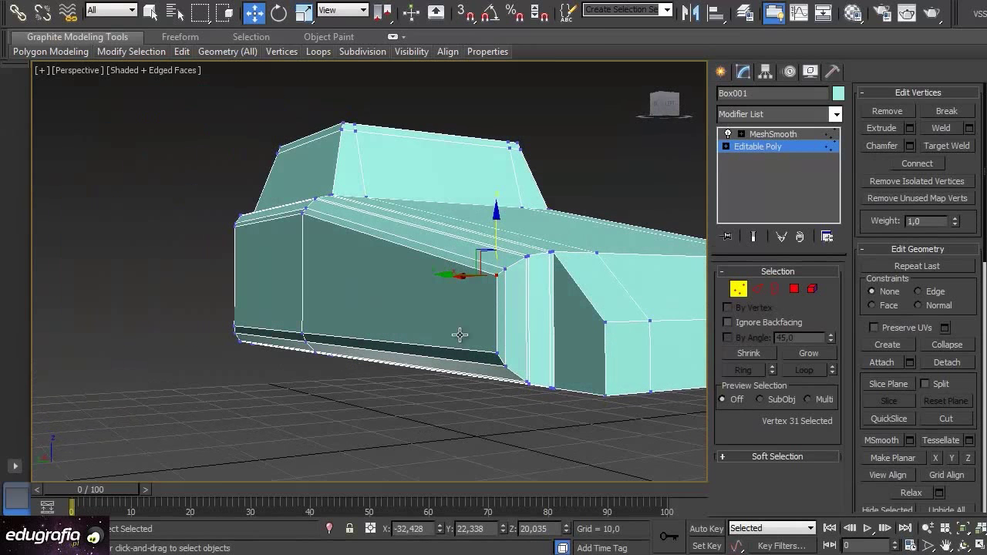
pyautogui.click(496, 351)
pyautogui.moveTo(496, 290); pyautogui.dragTo(497, 297)
# Examine the cylinder, the front fender beside it and the side panel behind it from the front and the side
pyautogui.keyDown('alt'); pyautogui.moveTo(525, 337); pyautogui.dragTo(376, 337, button='middle'); pyautogui.keyUp('alt')
pyautogui.scroll(3, 369, 333)
pyautogui.keyDown('alt'); pyautogui.moveTo(423, 362); pyautogui.dragTo(409, 363, button='middle'); pyautogui.keyUp('alt')
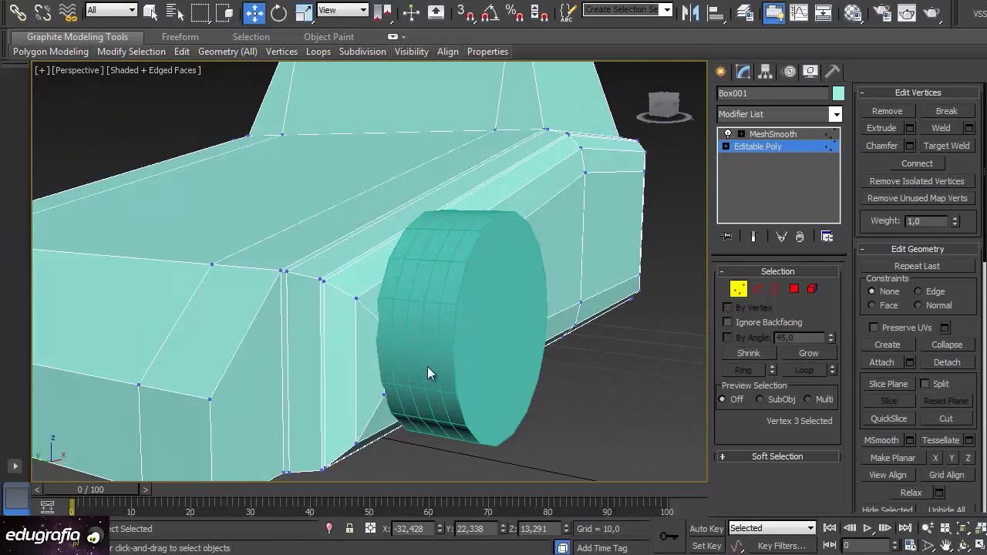
pyautogui.keyDown('alt'); pyautogui.moveTo(506, 364); pyautogui.dragTo(592, 403, button='middle'); pyautogui.keyUp('alt')
pyautogui.scroll(-10, 592, 403)
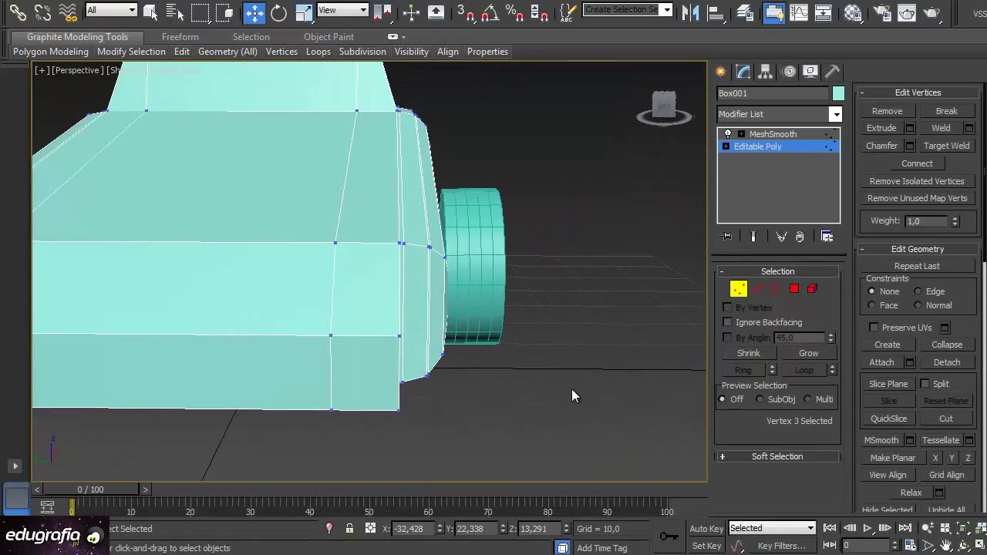
pyautogui.keyDown('alt'); pyautogui.moveTo(495, 366); pyautogui.dragTo(299, 362, button='middle'); pyautogui.keyUp('alt')
pyautogui.scroll(5, 322, 360)
pyautogui.scroll(3, 322, 359)
pyautogui.scroll(-10, 418, 331)
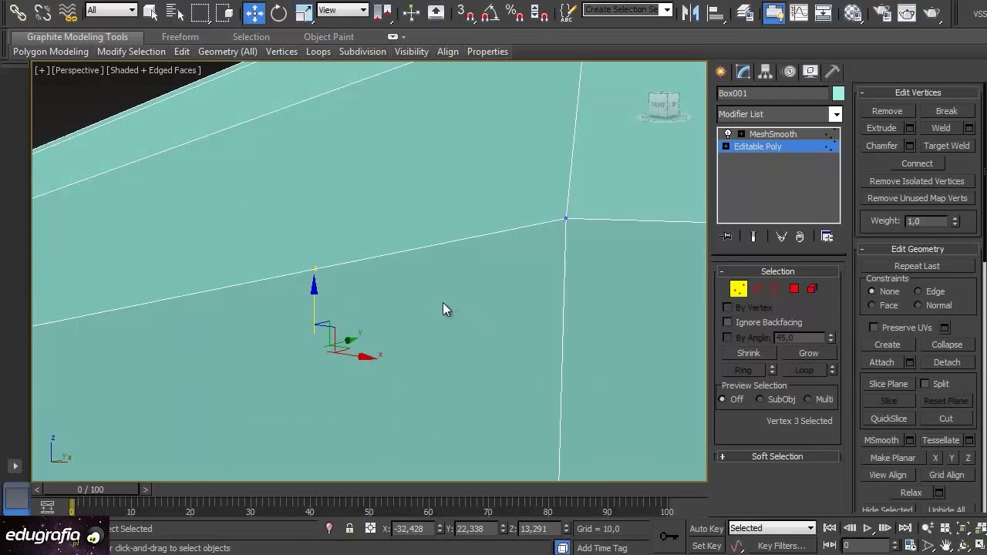
pyautogui.scroll(4, 628, 308)
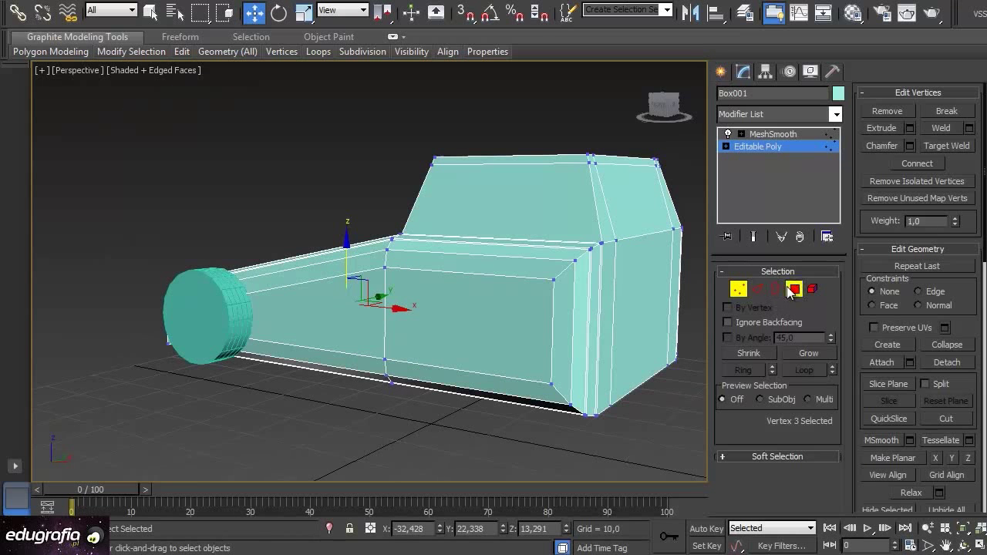
# Select the two side-panel polygons on the cylinder side and enlarge them along Z with Scale
pyautogui.click(789, 290)
pyautogui.click(484, 320)
pyautogui.keyDown('ctrl'); pyautogui.click(353, 317); pyautogui.keyUp('ctrl')
pyautogui.keyDown('alt'); pyautogui.moveTo(471, 397); pyautogui.dragTo(561, 410, button='middle'); pyautogui.keyUp('alt')
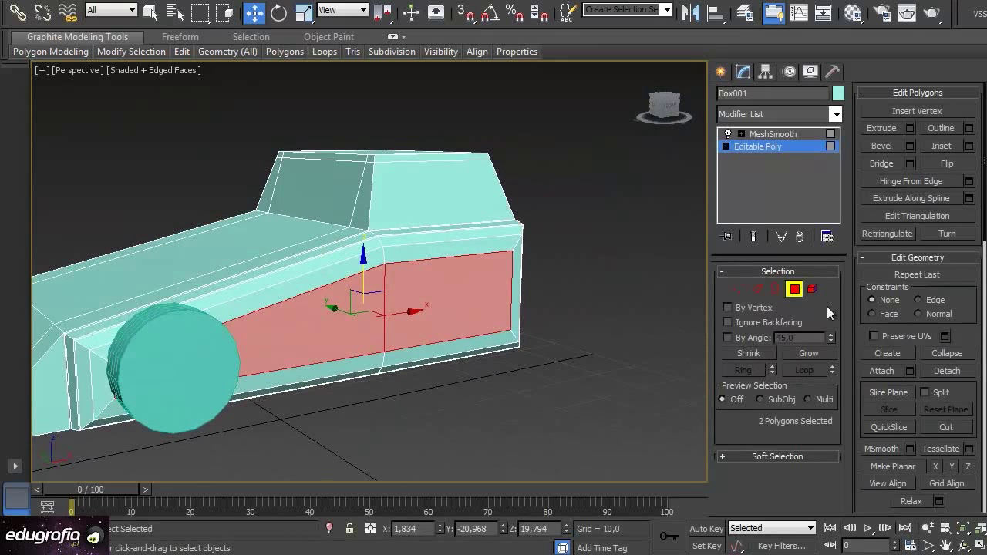
pyautogui.click(302, 14)
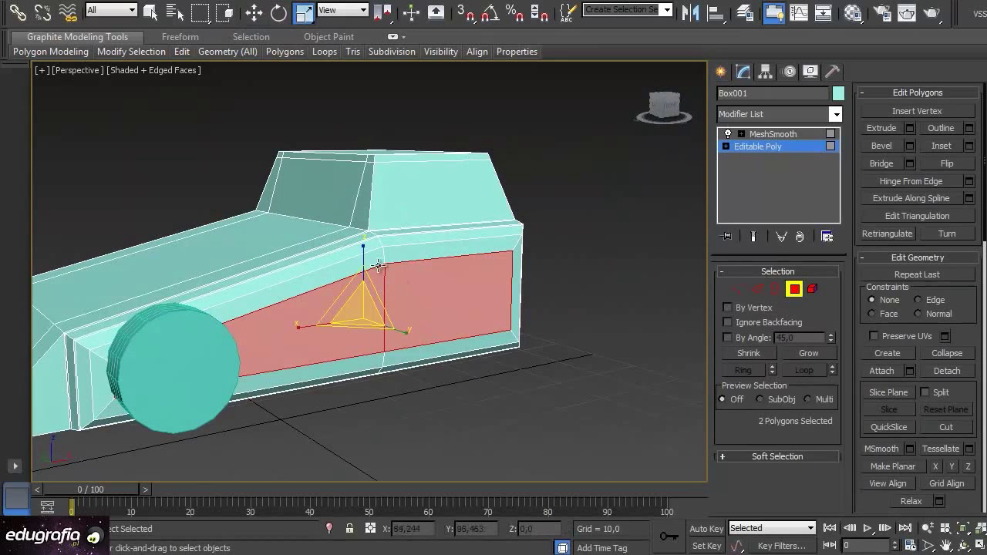
pyautogui.moveTo(362, 252); pyautogui.dragTo(364, 239)
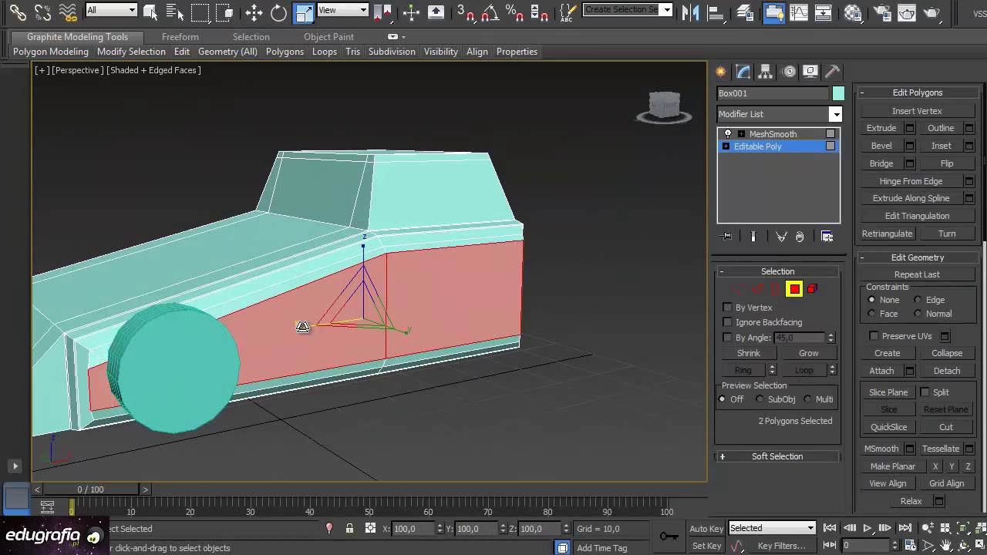
pyautogui.keyDown('alt'); pyautogui.moveTo(359, 355); pyautogui.dragTo(383, 363, button='middle'); pyautogui.keyUp('alt')
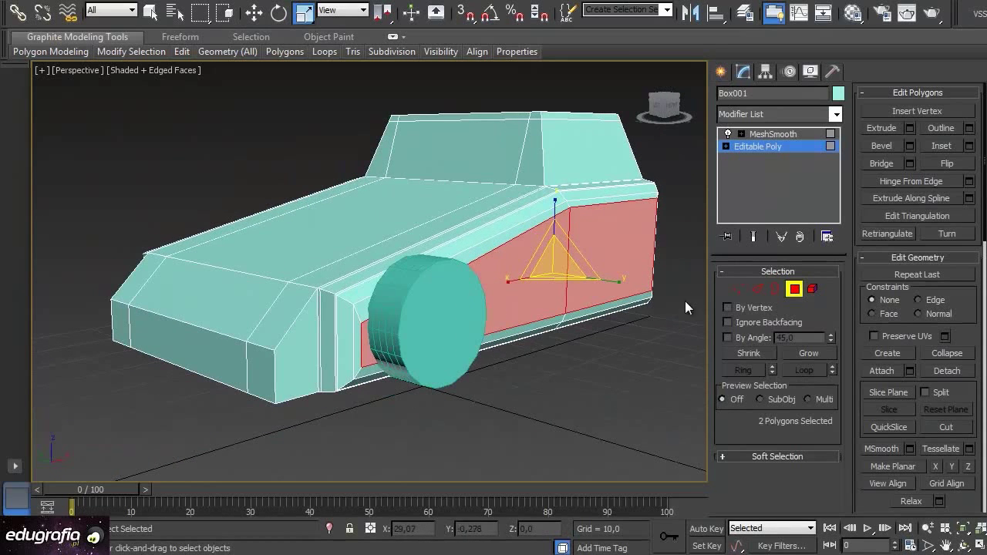
# Adjust the cylinder-side panel's upper front corner vertex along Z and lower the bottom front one to about Z 13.2
pyautogui.click(738, 290)
pyautogui.click(359, 322)
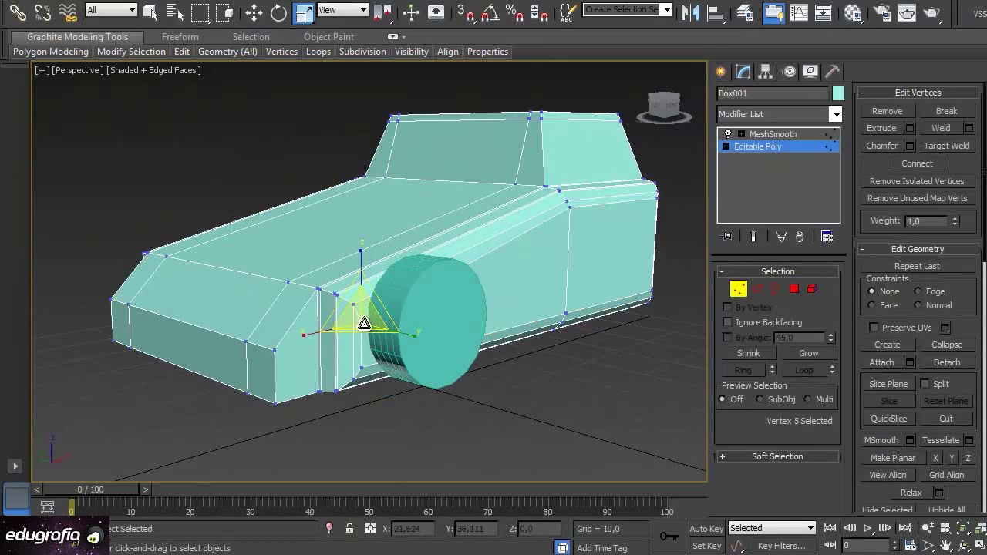
pyautogui.press('w')
pyautogui.moveTo(362, 264); pyautogui.dragTo(362, 264)
pyautogui.click(362, 367)
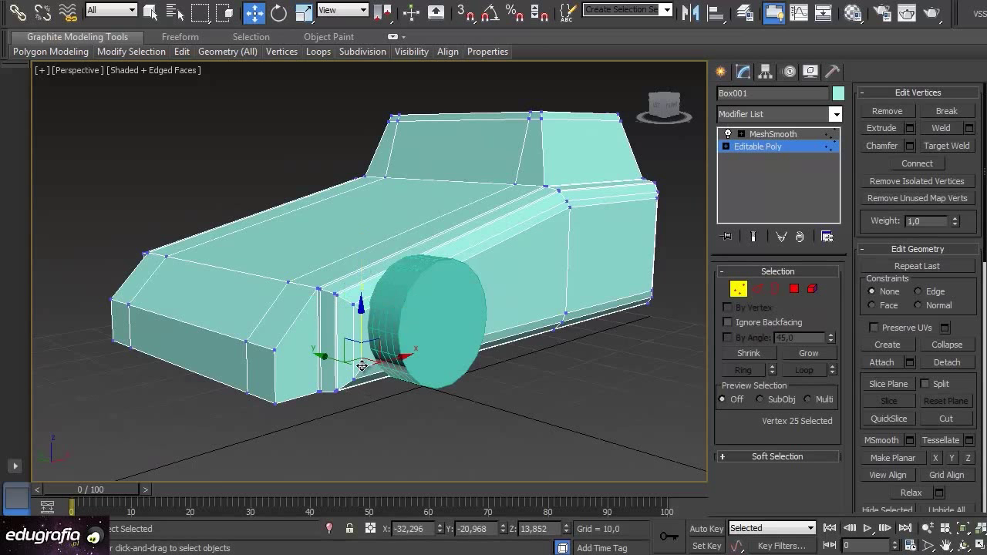
pyautogui.moveTo(360, 308); pyautogui.dragTo(362, 315)
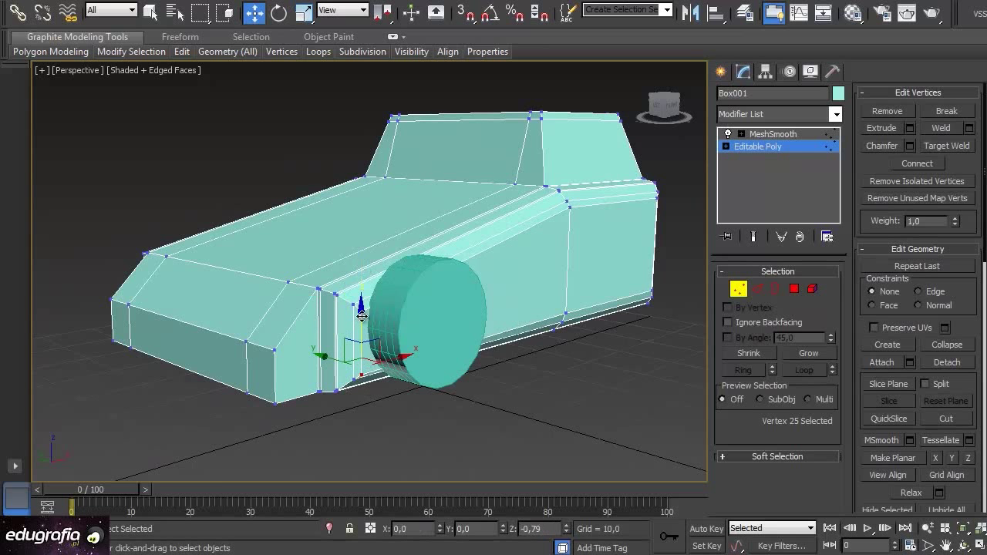
# Leave vertex editing, deselect the body and examine the smoothed shape around the cylinder and side panels
pyautogui.keyDown('alt'); pyautogui.moveTo(421, 387); pyautogui.dragTo(434, 411, button='middle'); pyautogui.keyUp('alt')
pyautogui.scroll(-5, 462, 417)
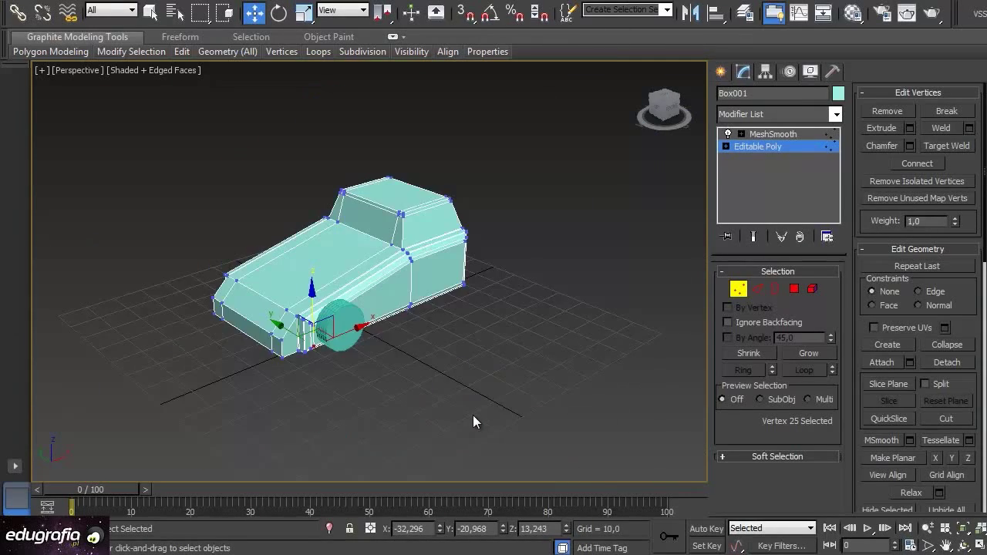
pyautogui.scroll(8, 470, 416)
pyautogui.click(732, 290)
pyautogui.click(616, 316)
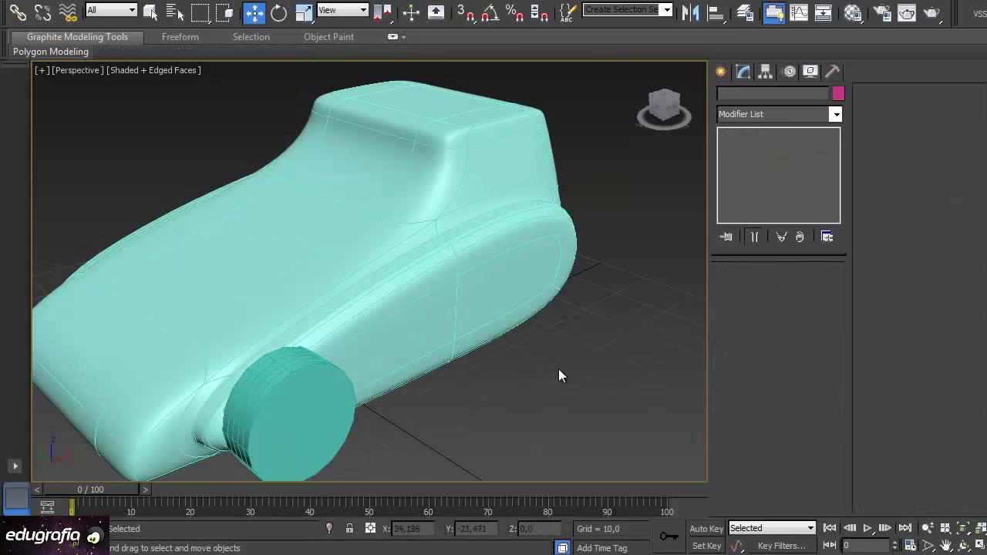
pyautogui.keyDown('alt'); pyautogui.moveTo(496, 402); pyautogui.dragTo(513, 392, button='middle'); pyautogui.keyUp('alt')
pyautogui.hotkey('shift', 'z')
pyautogui.hotkey('shift', 'z')
pyautogui.hotkey('shift', 'z')
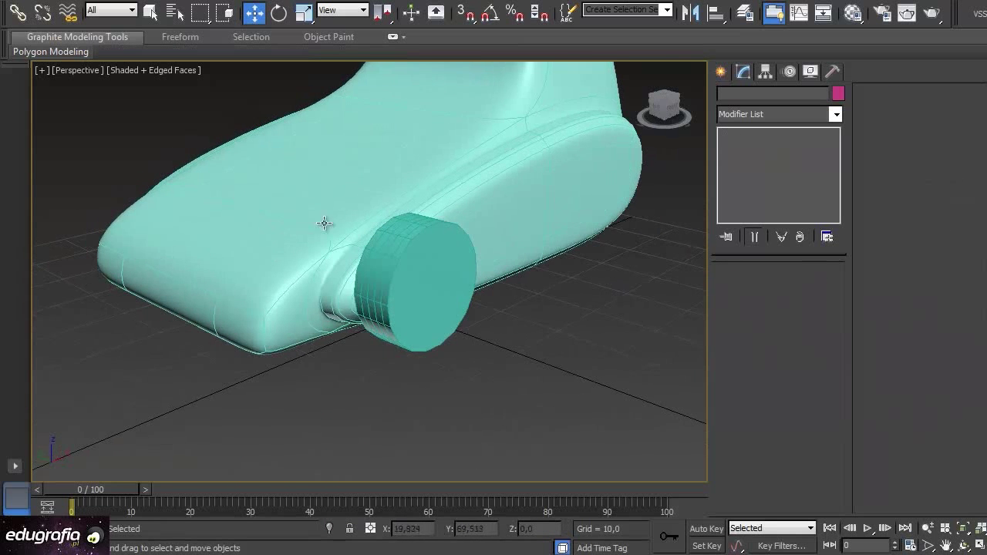
pyautogui.keyDown('alt'); pyautogui.moveTo(342, 260); pyautogui.dragTo(392, 266, button='middle'); pyautogui.keyUp('alt')
pyautogui.keyDown('alt'); pyautogui.moveTo(529, 263); pyautogui.dragTo(438, 251, button='middle'); pyautogui.keyUp('alt')
pyautogui.hotkey('shift', 'z')
pyautogui.hotkey('shift', 'z')
pyautogui.scroll(3, 437, 251)
pyautogui.scroll(3, 438, 251)
# Select the body, turn off the edged-faces display and examine the shaded surface on both sides
pyautogui.click(571, 179)
pyautogui.moveTo(602, 236)
pyautogui.keyDown('alt'); pyautogui.mouseDown(button='middle')
pyautogui.moveTo(641, 221)
pyautogui.moveTo(561, 212)
pyautogui.moveTo(516, 233)
pyautogui.moveTo(659, 231)
pyautogui.moveTo(564, 232)
pyautogui.moveTo(598, 242)
pyautogui.moveTo(622, 211)
pyautogui.moveTo(601, 223)
pyautogui.mouseUp(button='middle'); pyautogui.keyUp('alt')
pyautogui.moveTo(602, 223); pyautogui.dragTo(475, 277, button='middle')
pyautogui.hotkey('shift', 'z')
pyautogui.hotkey('shift', 'z')
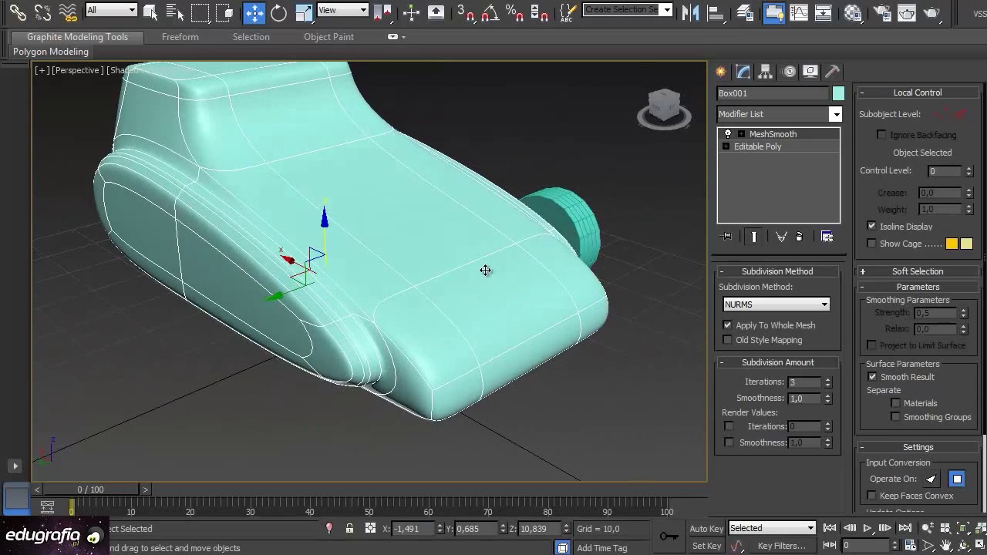
pyautogui.press('F4')
pyautogui.keyDown('alt'); pyautogui.moveTo(464, 341); pyautogui.dragTo(299, 391, button='middle'); pyautogui.keyUp('alt')
pyautogui.keyDown('alt'); pyautogui.moveTo(459, 300); pyautogui.dragTo(227, 329, button='middle'); pyautogui.keyUp('alt')
pyautogui.keyDown('alt'); pyautogui.moveTo(380, 351); pyautogui.dragTo(392, 253, button='middle'); pyautogui.keyUp('alt')
pyautogui.keyDown('alt'); pyautogui.moveTo(542, 245); pyautogui.dragTo(486, 288, button='middle'); pyautogui.keyUp('alt')
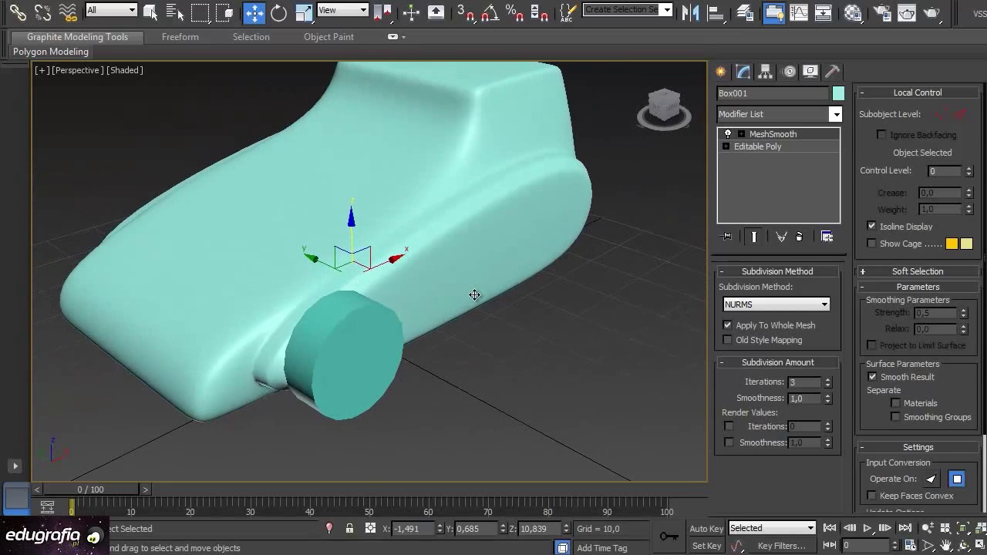
pyautogui.scroll(5, 474, 290)
pyautogui.scroll(-5, 444, 293)
# Select the cylinder, turn the edged-faces display on and hide the cylinder
pyautogui.click(349, 330)
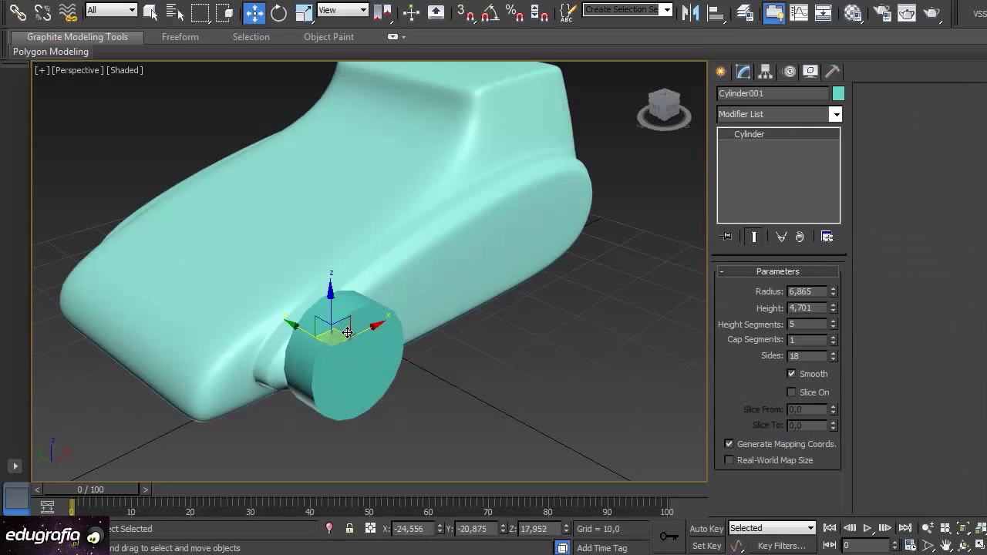
pyautogui.press('F4')
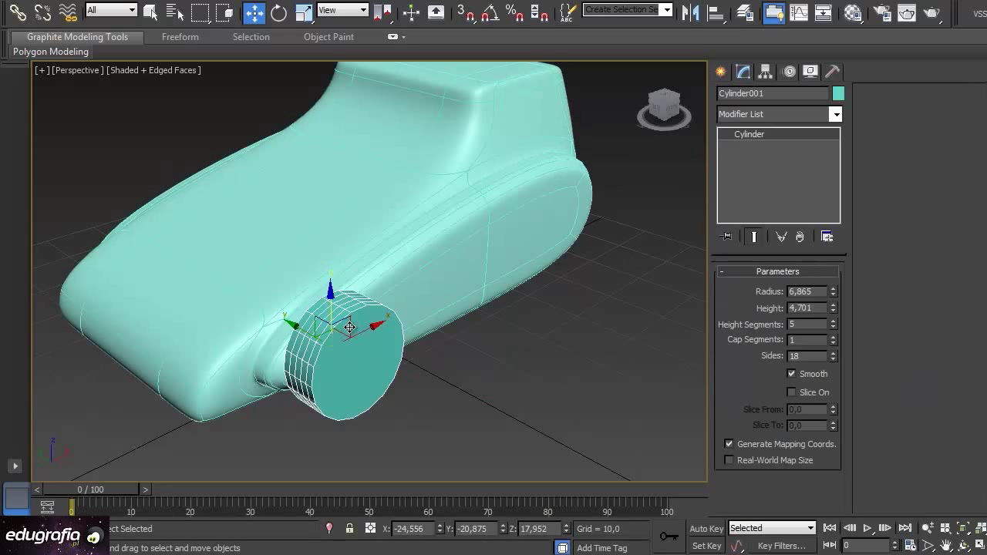
pyautogui.rightClick(369, 309)
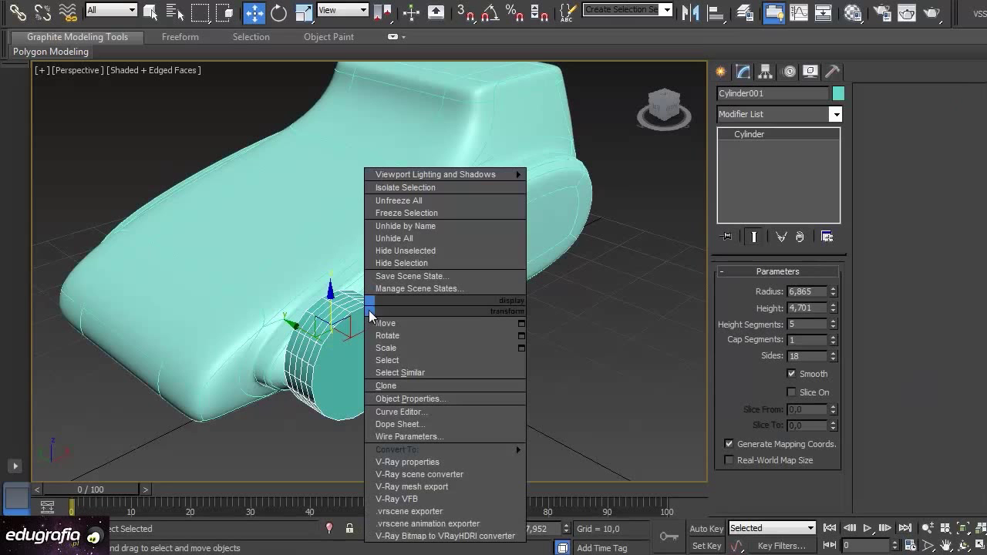
pyautogui.click(407, 259)
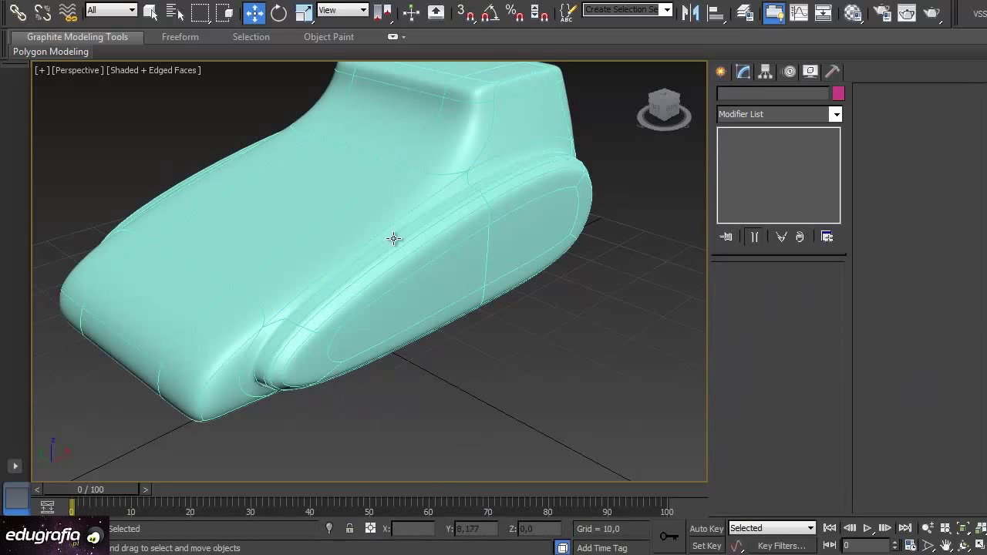
# Select the car body and return to its Editable Poly level
pyautogui.scroll(10, 410, 182)
pyautogui.scroll(-10, 437, 220)
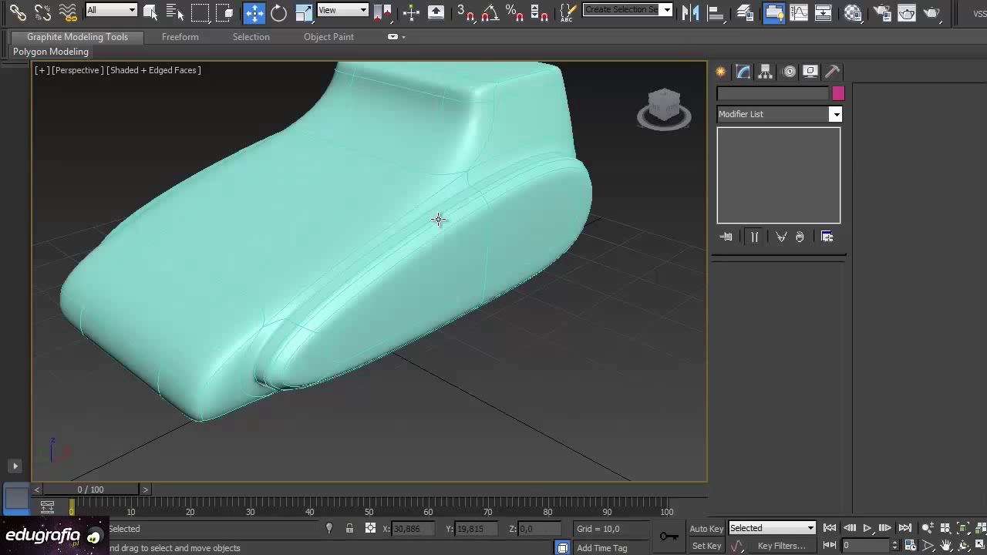
pyautogui.scroll(3, 417, 243)
pyautogui.click(404, 221)
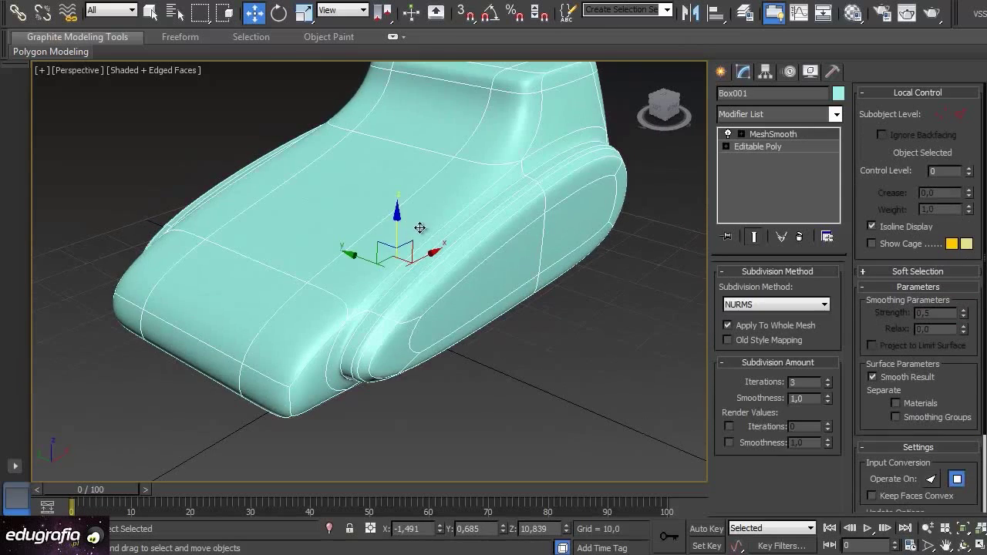
pyautogui.scroll(8, 540, 231)
pyautogui.click(788, 146)
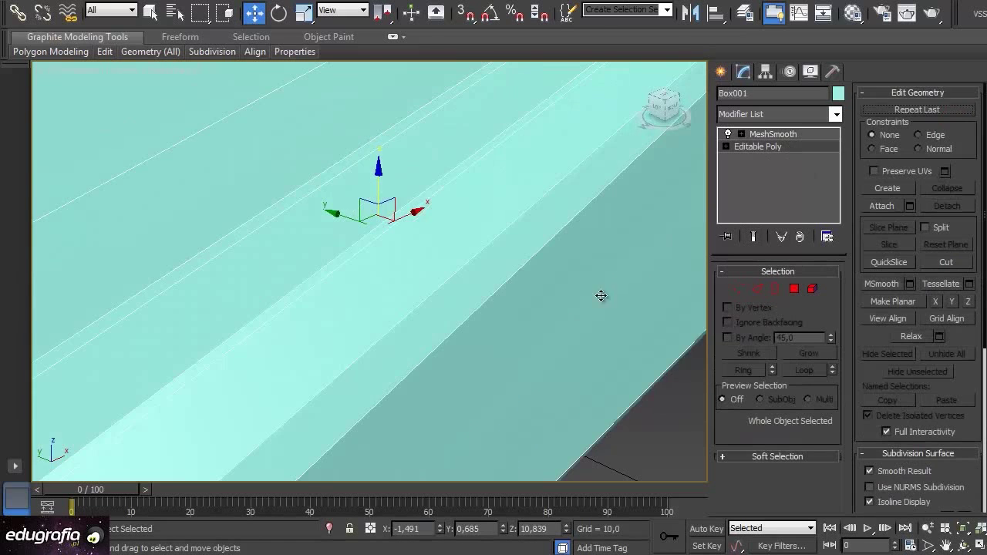
# Ring-select the short edges across the outer narrow strip of the fender on the hidden cylinder's side
pyautogui.scroll(2, 529, 274)
pyautogui.scroll(-4, 532, 271)
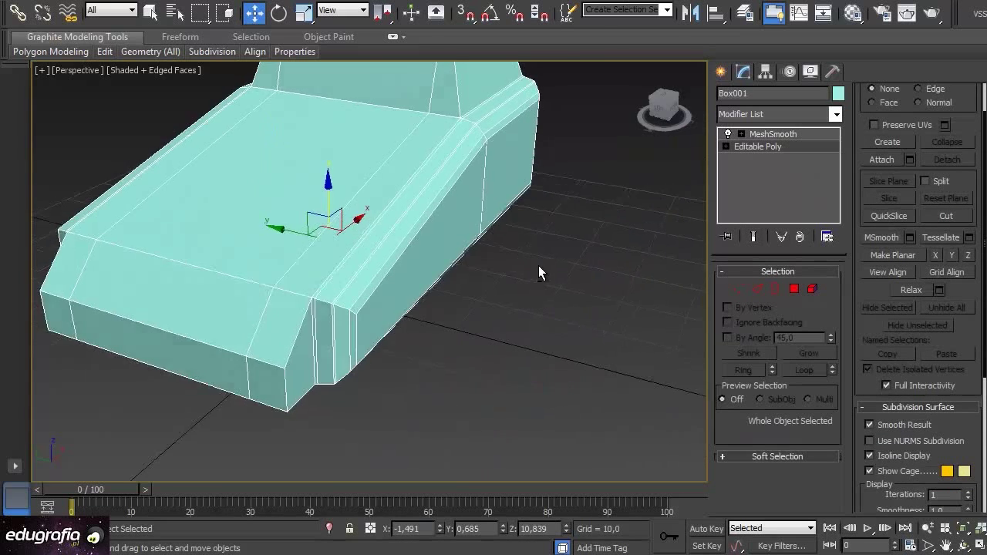
pyautogui.scroll(3, 540, 247)
pyautogui.scroll(-3, 524, 243)
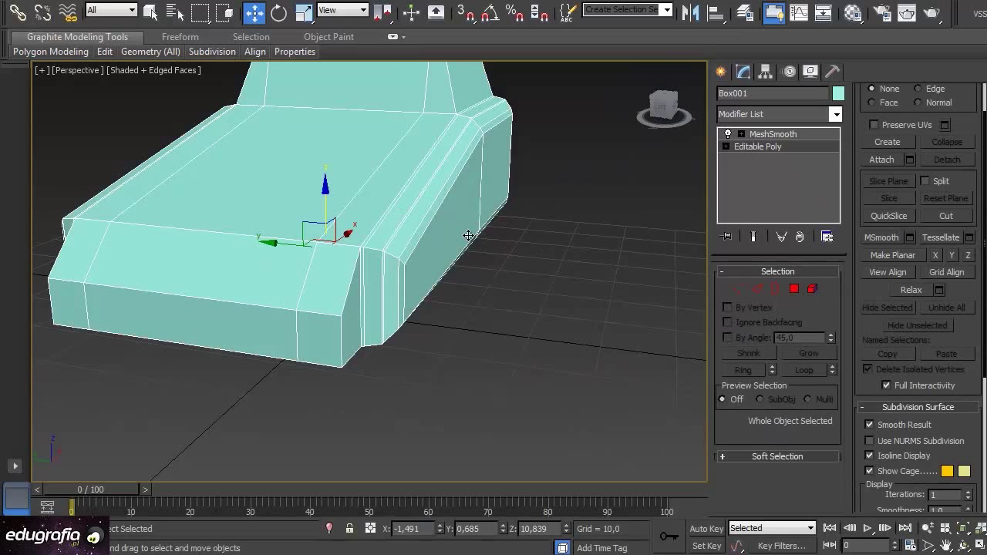
pyautogui.click(755, 290)
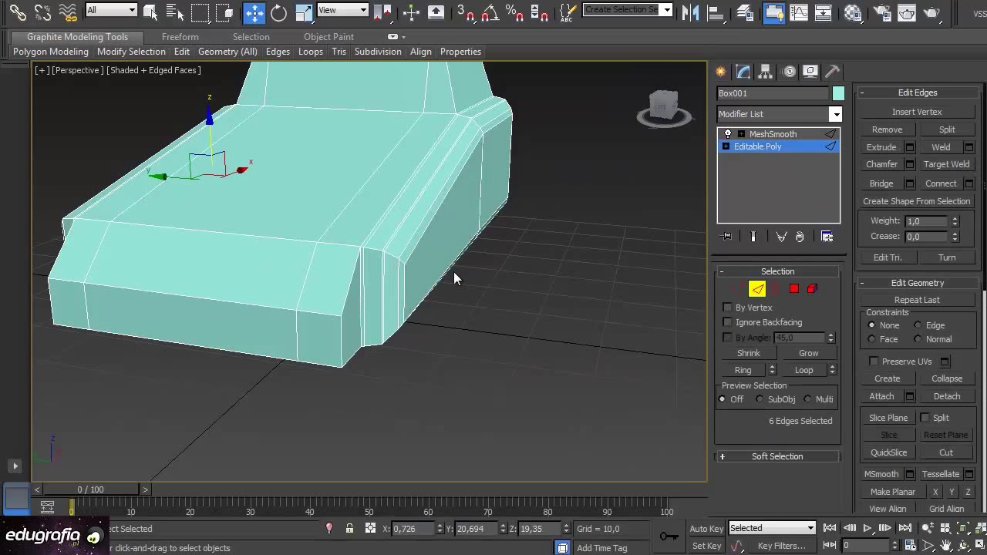
pyautogui.scroll(4, 451, 273)
pyautogui.click(432, 178)
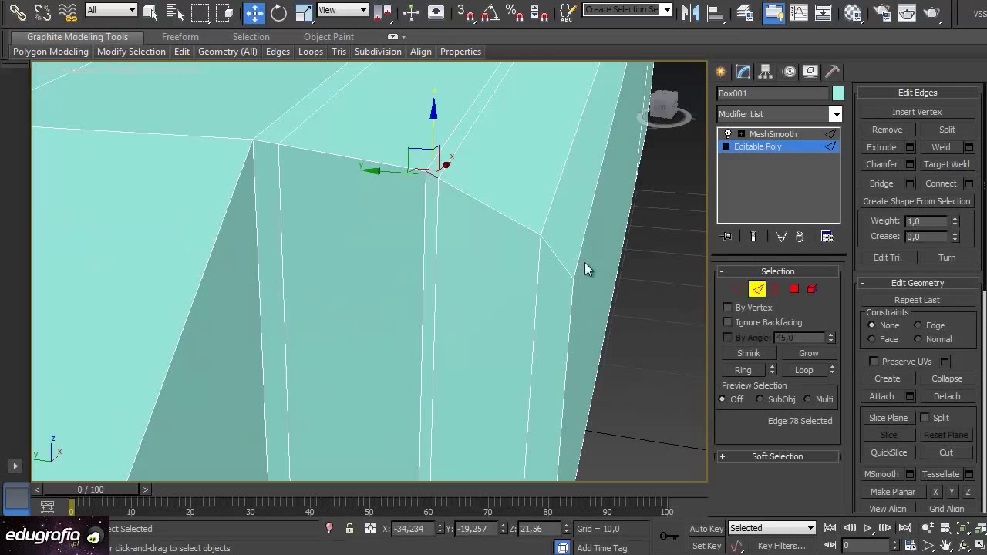
pyautogui.click(734, 369)
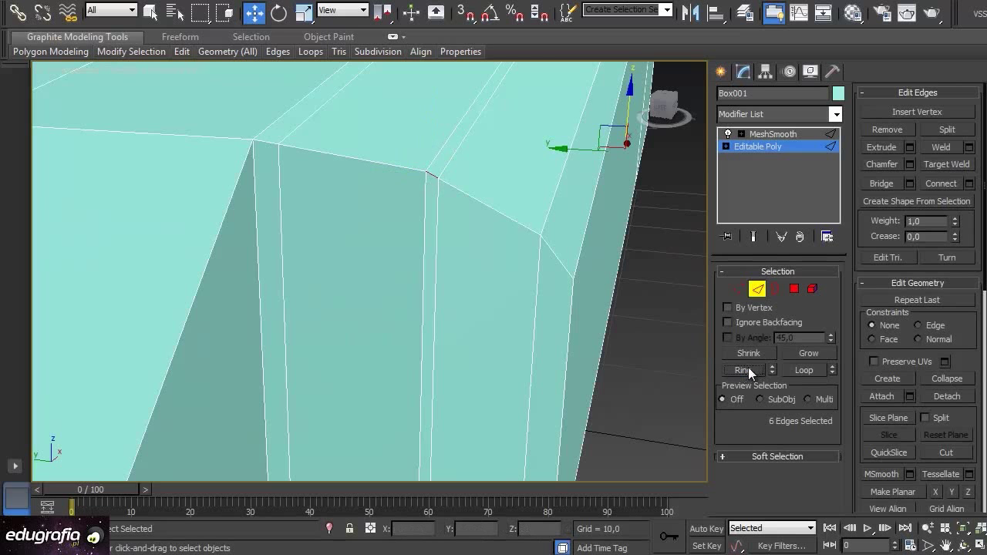
pyautogui.moveTo(532, 276)
pyautogui.keyDown('alt'); pyautogui.mouseDown(button='middle')
pyautogui.moveTo(489, 293)
pyautogui.moveTo(542, 286)
pyautogui.moveTo(526, 287)
pyautogui.mouseUp(button='middle'); pyautogui.keyUp('alt')
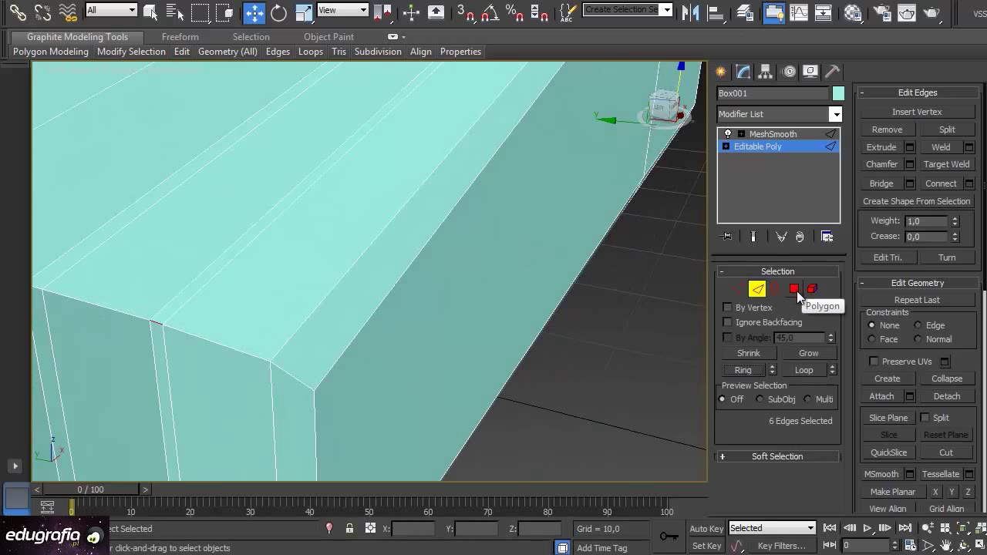
# Convert the ring of short fender edges to a selection of the strip's polygons
pyautogui.keyDown('ctrl'); pyautogui.click(795, 290); pyautogui.keyUp('ctrl')
pyautogui.moveTo(477, 275)
pyautogui.mouseDown(button='middle')
pyautogui.moveTo(450, 264)
pyautogui.moveTo(464, 261)
pyautogui.mouseUp(button='middle')
pyautogui.scroll(-3, 476, 279)
pyautogui.scroll(3, 447, 282)
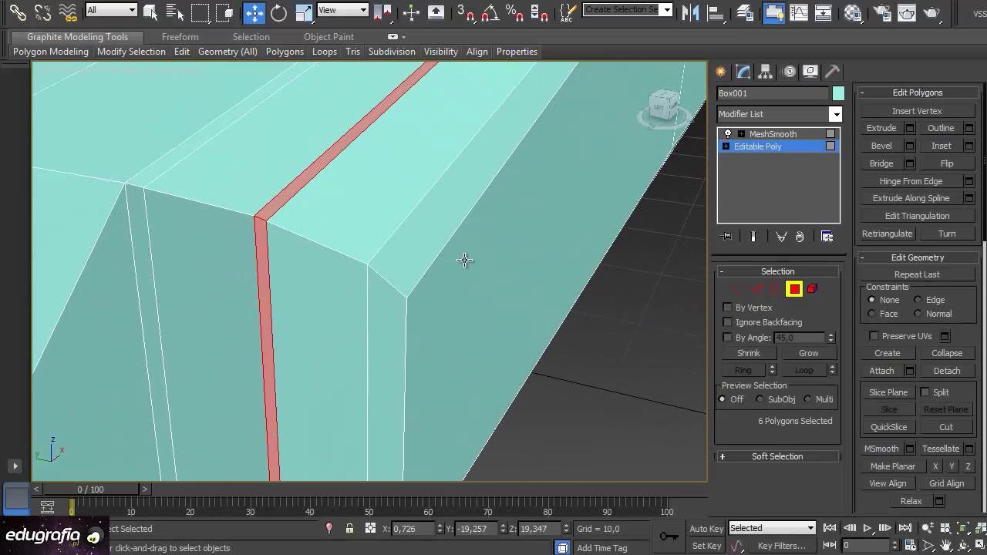
# Extrude the selected fender strip polygons inward by Local Normal with a height of about -0,147
pyautogui.click(909, 128)
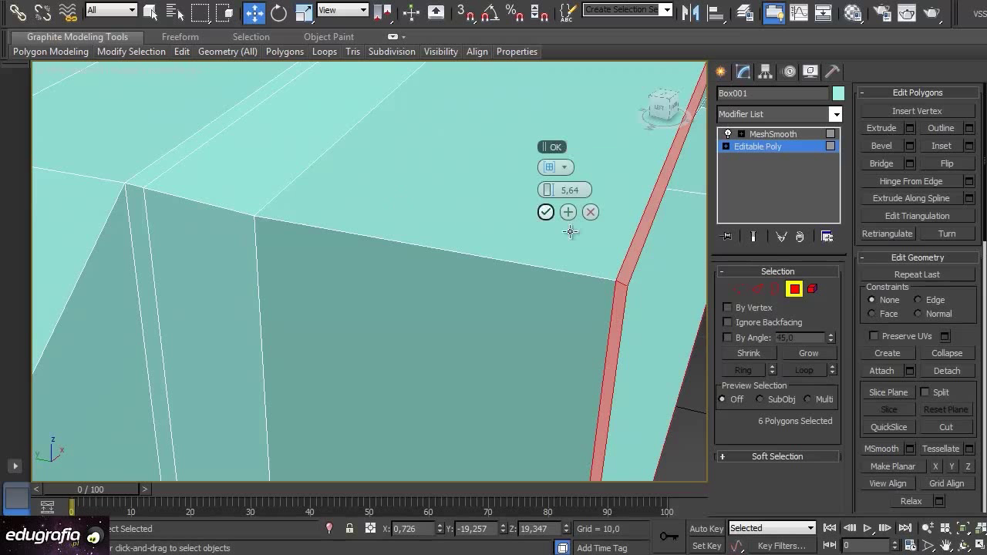
pyautogui.click(558, 167)
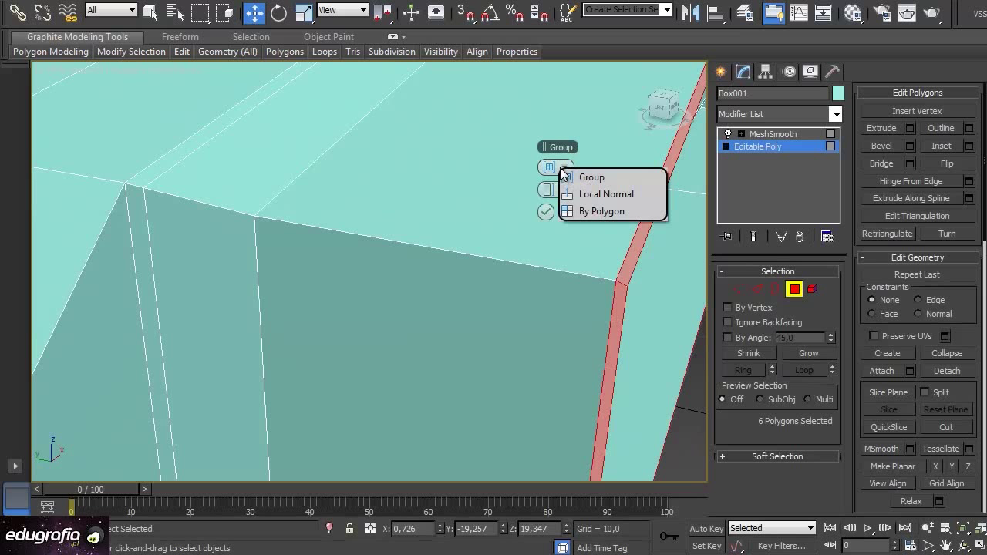
pyautogui.click(590, 196)
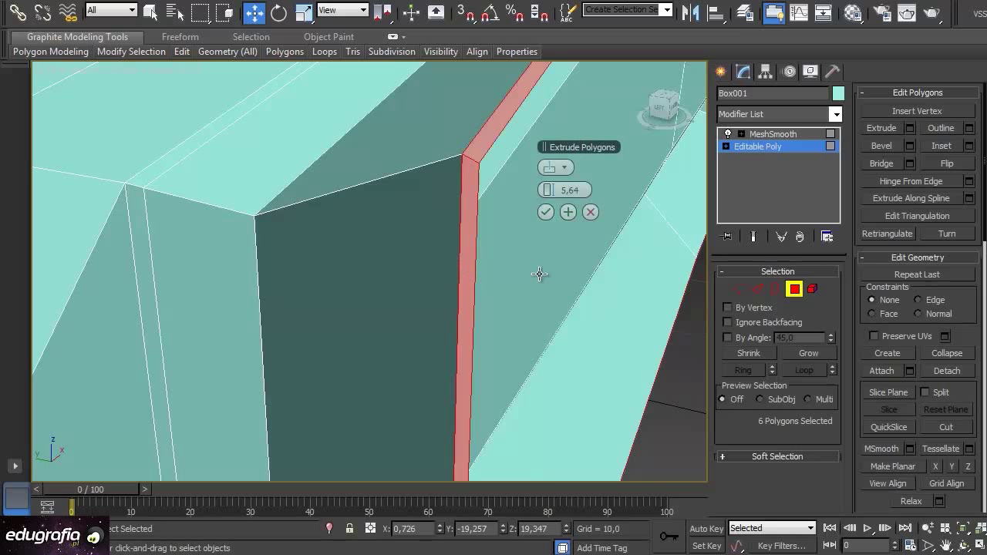
pyautogui.moveTo(552, 192); pyautogui.dragTo(528, 198)
pyautogui.moveTo(585, 297)
pyautogui.keyDown('alt'); pyautogui.mouseDown(button='middle')
pyautogui.moveTo(576, 286)
pyautogui.moveTo(581, 295)
pyautogui.moveTo(573, 295)
pyautogui.mouseUp(button='middle'); pyautogui.keyUp('alt')
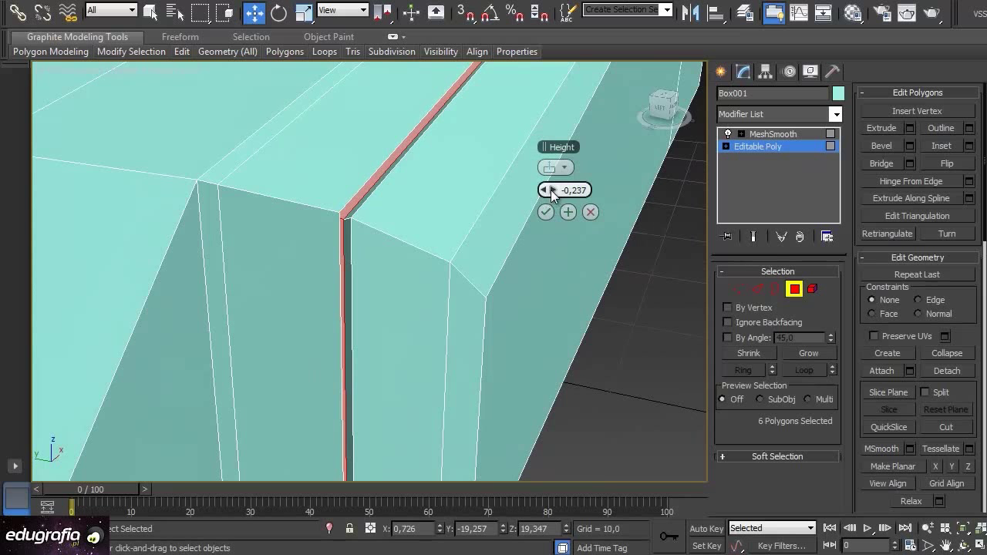
pyautogui.moveTo(550, 190); pyautogui.dragTo(551, 189)
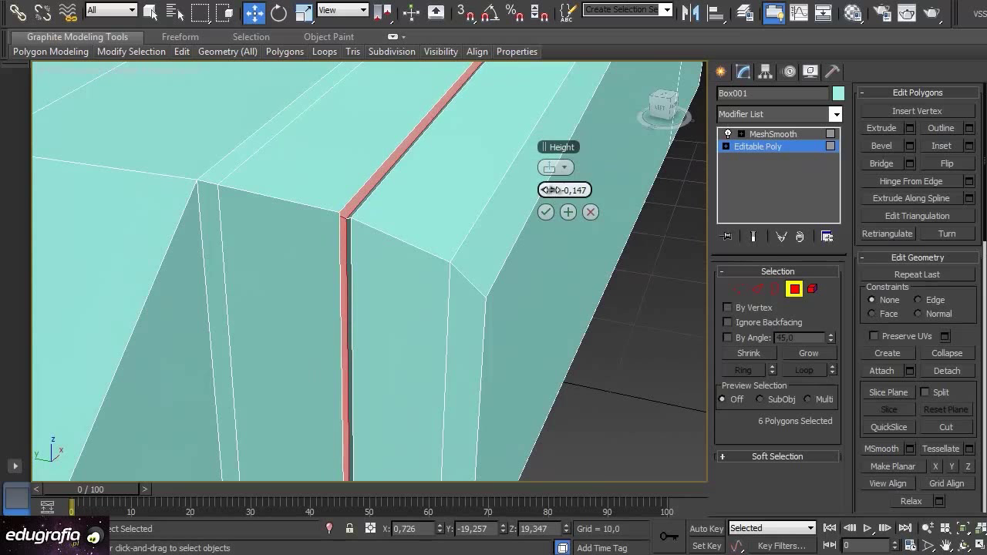
pyautogui.click(545, 212)
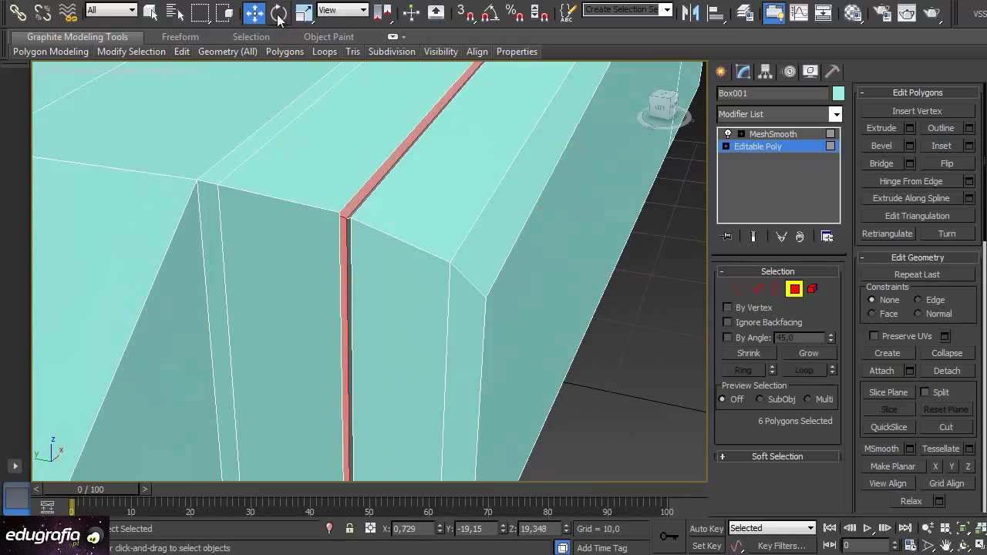
# Move the recessed strip polygons along the Y axis to a Y position of about -19,221
pyautogui.scroll(-6, 467, 273)
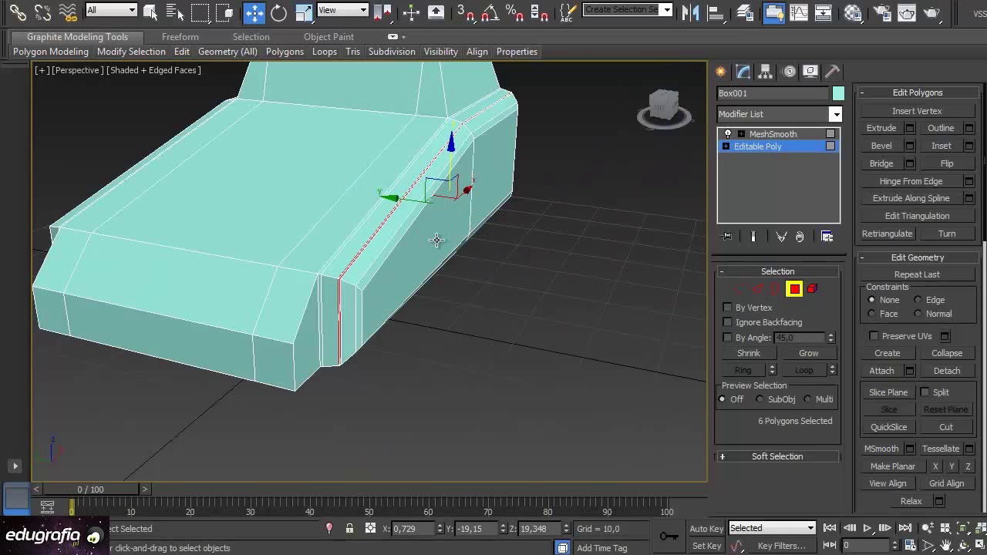
pyautogui.scroll(6, 436, 239)
pyautogui.moveTo(480, 260); pyautogui.dragTo(483, 263)
pyautogui.moveTo(477, 269)
pyautogui.keyDown('alt'); pyautogui.mouseDown(button='middle')
pyautogui.moveTo(478, 282)
pyautogui.moveTo(493, 262)
pyautogui.mouseUp(button='middle'); pyautogui.keyUp('alt')
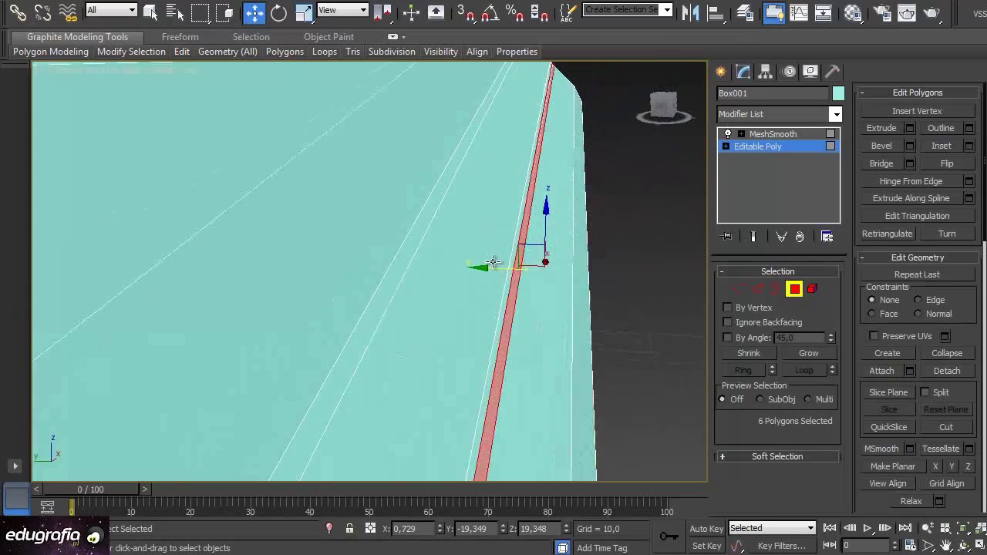
pyautogui.scroll(-4, 494, 262)
pyautogui.moveTo(488, 269); pyautogui.dragTo(484, 269)
pyautogui.keyDown('alt'); pyautogui.moveTo(539, 295); pyautogui.dragTo(511, 308, button='middle'); pyautogui.keyUp('alt')
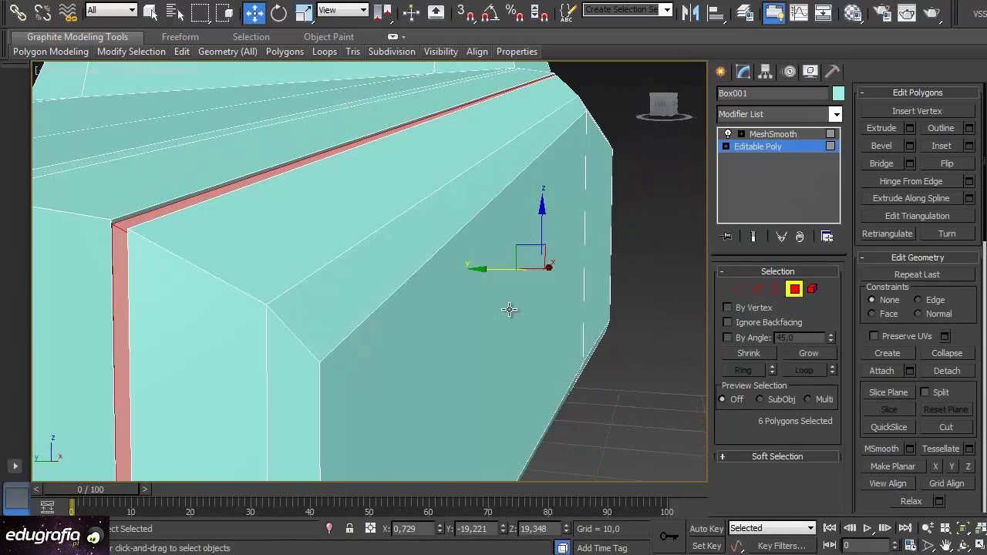
# Extrude the recessed strip polygons further inward with a height of about -0,247
pyautogui.click(909, 128)
pyautogui.moveTo(551, 189)
pyautogui.mouseDown()
pyautogui.moveTo(536, 196)
pyautogui.moveTo(543, 189)
pyautogui.mouseUp()
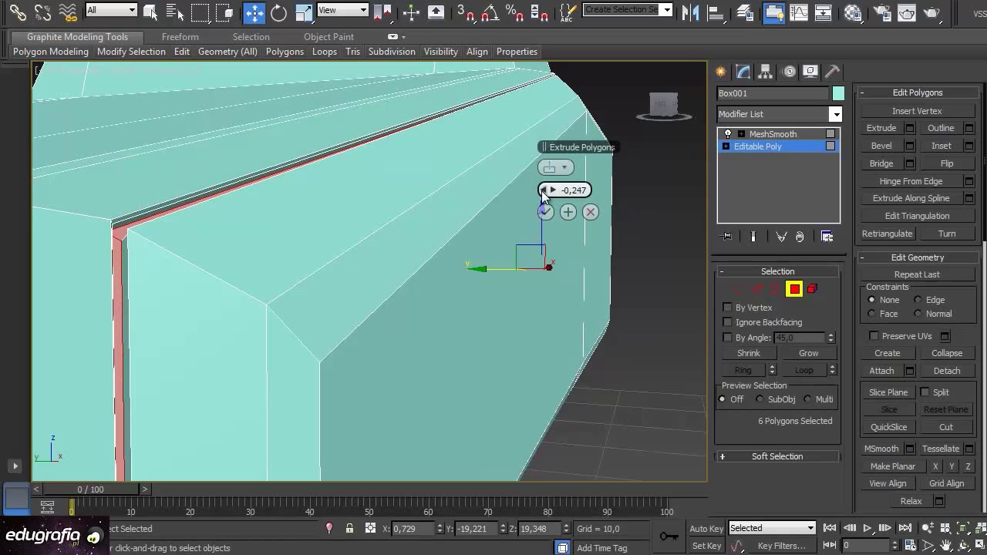
pyautogui.click(545, 212)
pyautogui.keyDown('alt'); pyautogui.moveTo(499, 317); pyautogui.dragTo(454, 322, button='middle'); pyautogui.keyUp('alt')
pyautogui.scroll(-6, 463, 317)
pyautogui.scroll(4, 446, 308)
pyautogui.keyDown('alt'); pyautogui.moveTo(301, 321); pyautogui.dragTo(530, 339, button='middle'); pyautogui.keyUp('alt')
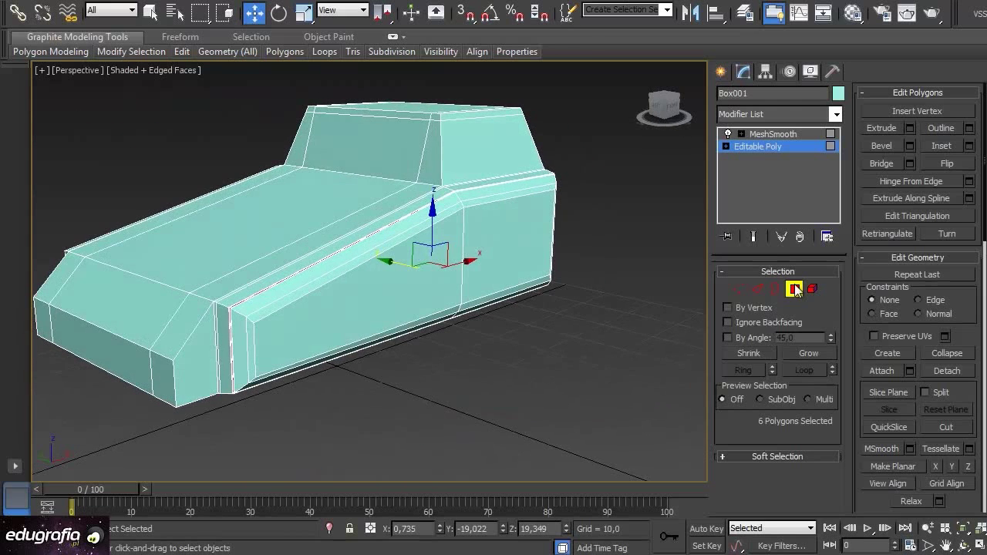
# Leave polygon editing, return to the MeshSmooth level and examine the smoothed fender groove with edged faces off
pyautogui.click(795, 289)
pyautogui.click(758, 136)
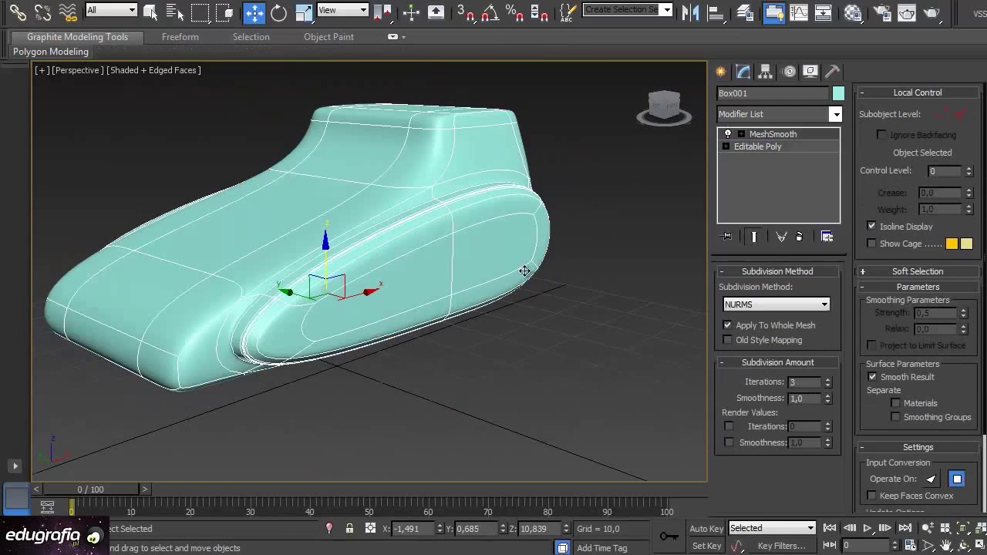
pyautogui.press('F4')
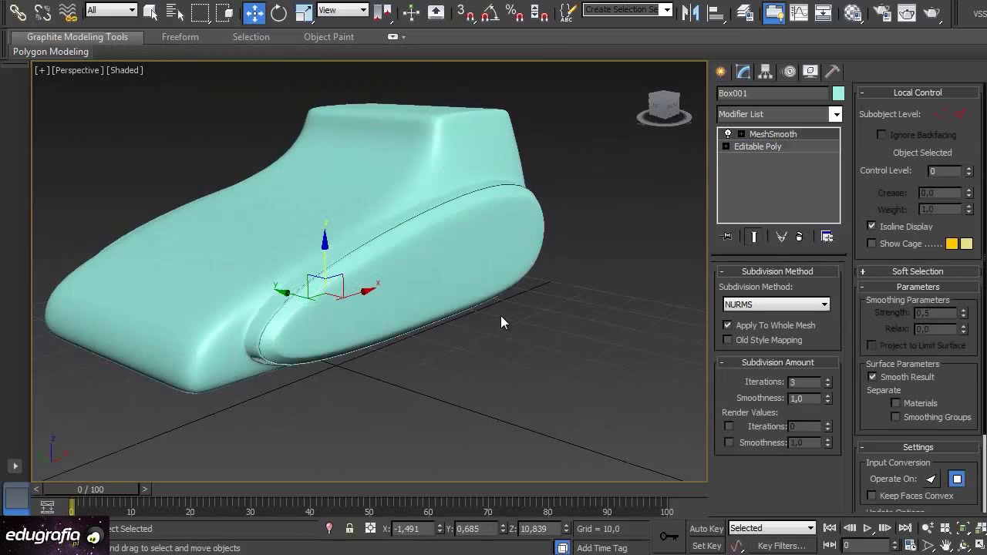
pyautogui.moveTo(403, 372)
pyautogui.keyDown('alt'); pyautogui.mouseDown(button='middle')
pyautogui.moveTo(427, 378)
pyautogui.moveTo(412, 389)
pyautogui.moveTo(384, 371)
pyautogui.moveTo(419, 343)
pyautogui.moveTo(455, 339)
pyautogui.moveTo(442, 328)
pyautogui.moveTo(282, 353)
pyautogui.moveTo(267, 332)
pyautogui.moveTo(429, 337)
pyautogui.moveTo(437, 329)
pyautogui.mouseUp(button='middle'); pyautogui.keyUp('alt')
pyautogui.scroll(5, 377, 339)
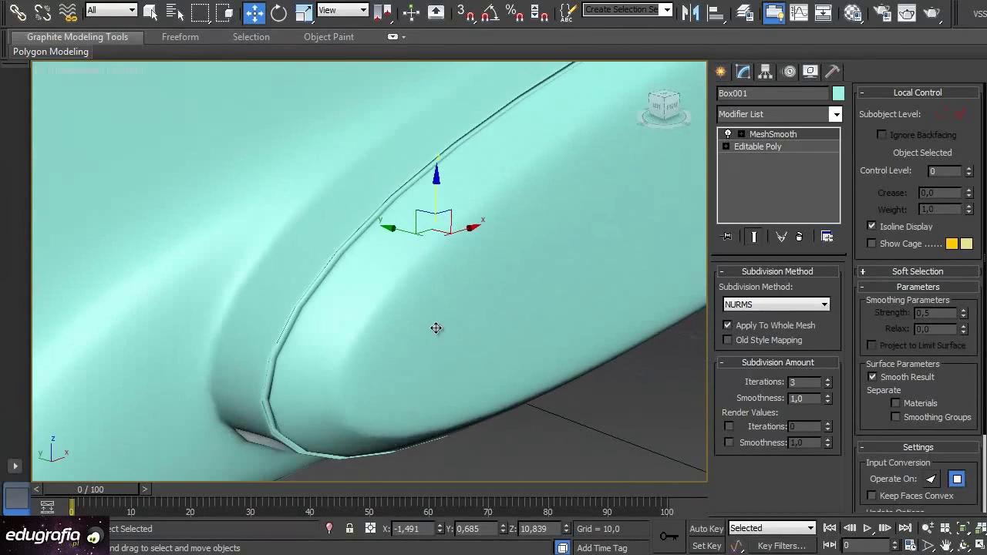
pyautogui.moveTo(323, 341)
pyautogui.keyDown('alt'); pyautogui.mouseDown(button='middle')
pyautogui.moveTo(330, 314)
pyautogui.moveTo(335, 334)
pyautogui.mouseUp(button='middle'); pyautogui.keyUp('alt')
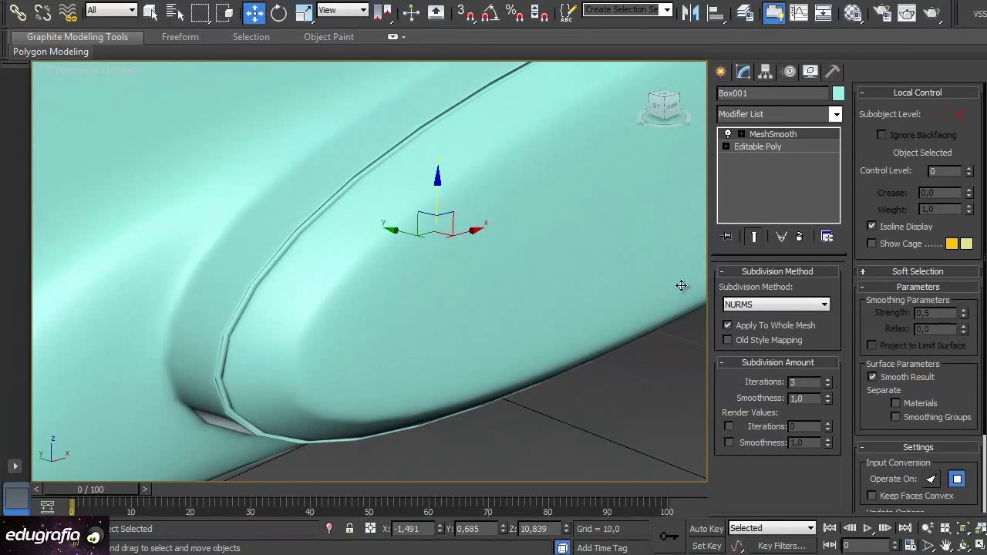
pyautogui.keyDown('alt'); pyautogui.moveTo(261, 302); pyautogui.dragTo(272, 307, button='middle'); pyautogui.keyUp('alt')
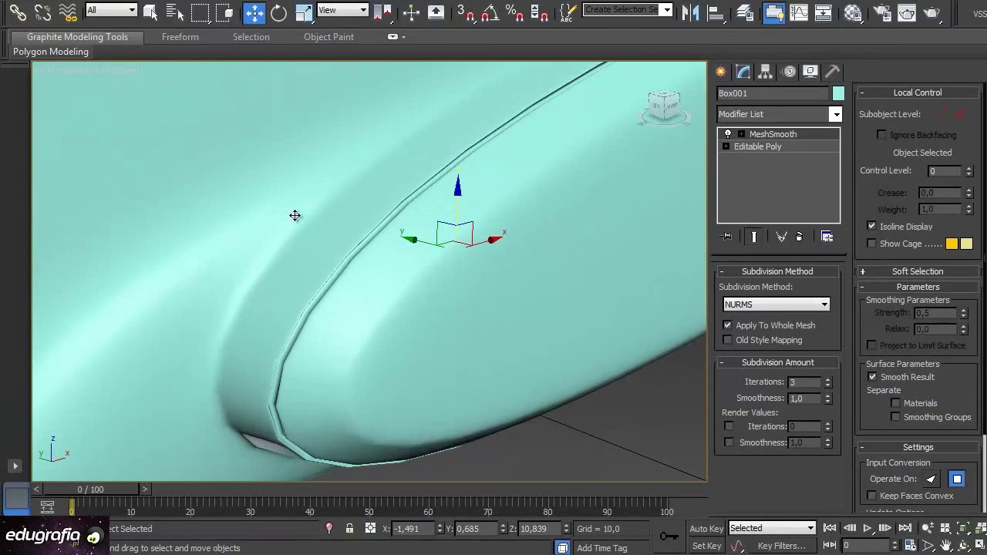
# Turn the edged-faces display on and set the MeshSmooth subdivision iterations to 4
pyautogui.click(772, 134)
pyautogui.press('1')
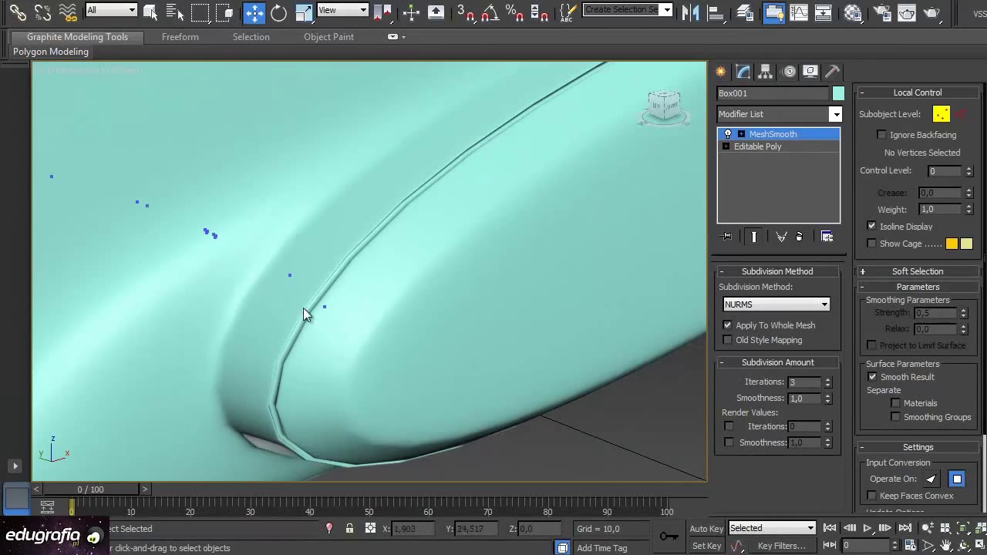
pyautogui.scroll(-10, 330, 307)
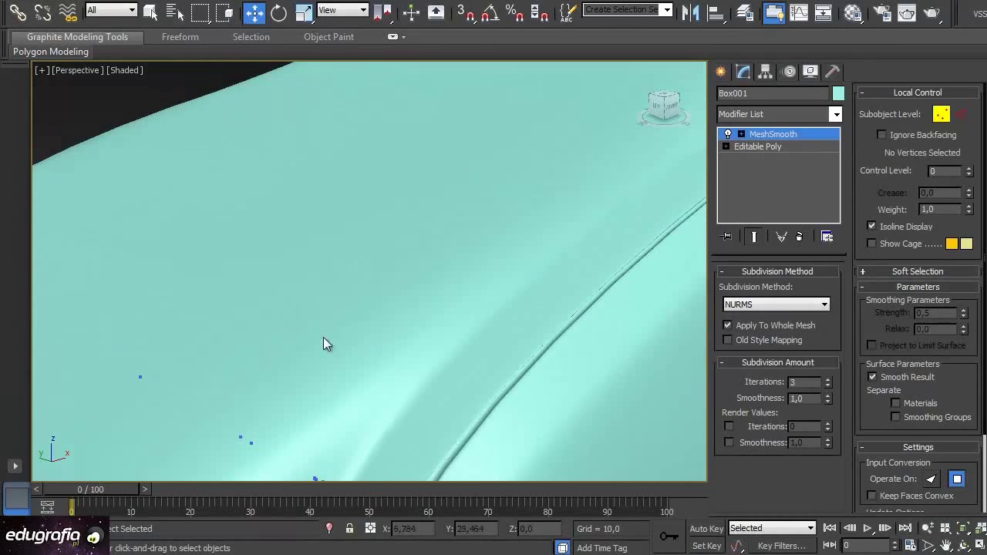
pyautogui.press('F4')
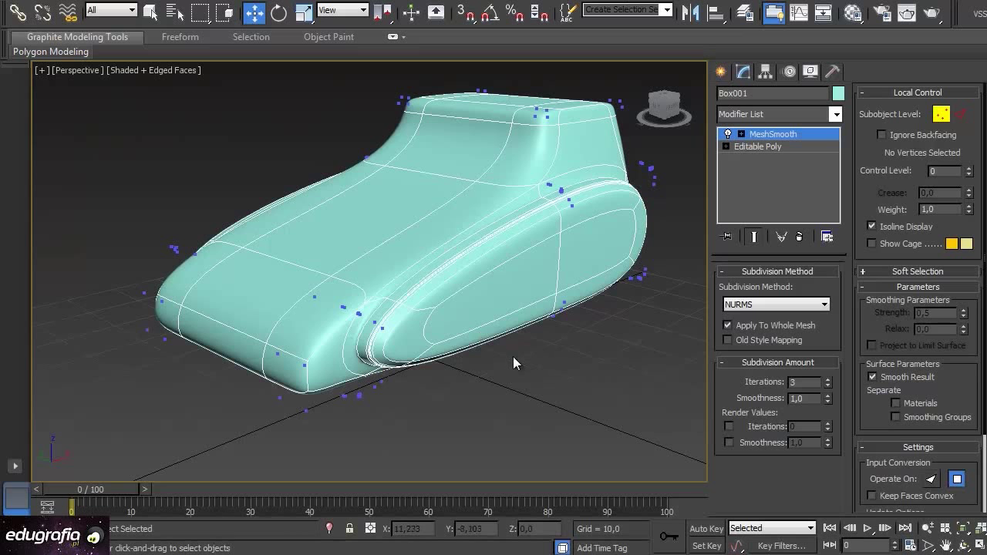
pyautogui.click(811, 382)
pyautogui.click(827, 378)
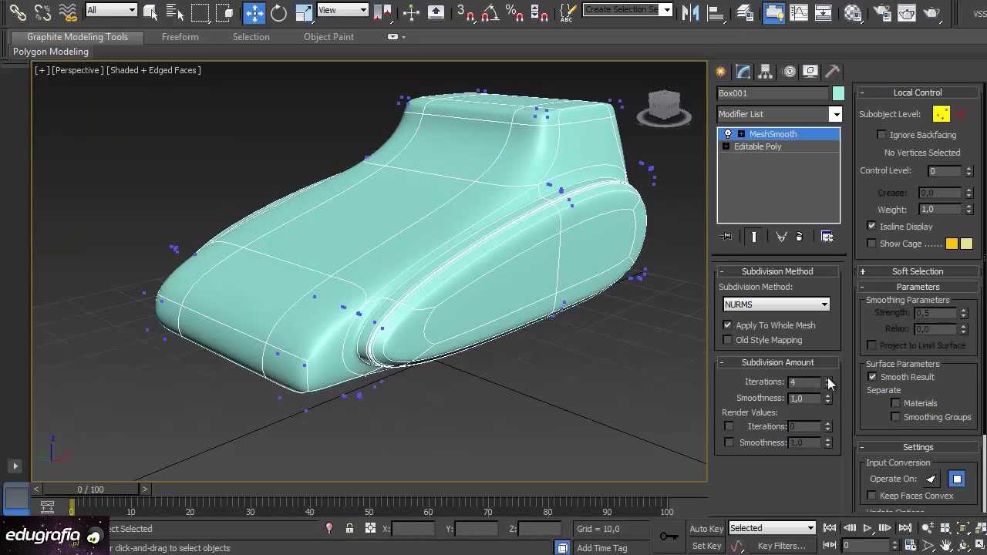
# Turn the edged-faces display off and examine the smoothed body around the groove and the opposite fender
pyautogui.moveTo(423, 359); pyautogui.dragTo(424, 262, button='middle')
pyautogui.scroll(5, 427, 322)
pyautogui.scroll(-1, 427, 322)
pyautogui.press('F4')
pyautogui.scroll(-4, 449, 329)
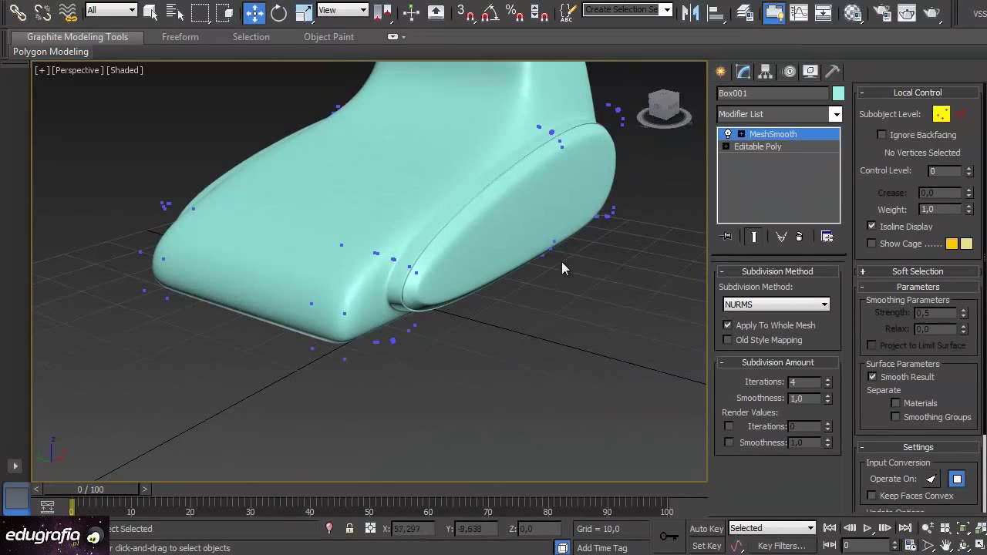
pyautogui.keyDown('alt'); pyautogui.moveTo(459, 314); pyautogui.dragTo(427, 274, button='middle'); pyautogui.keyUp('alt')
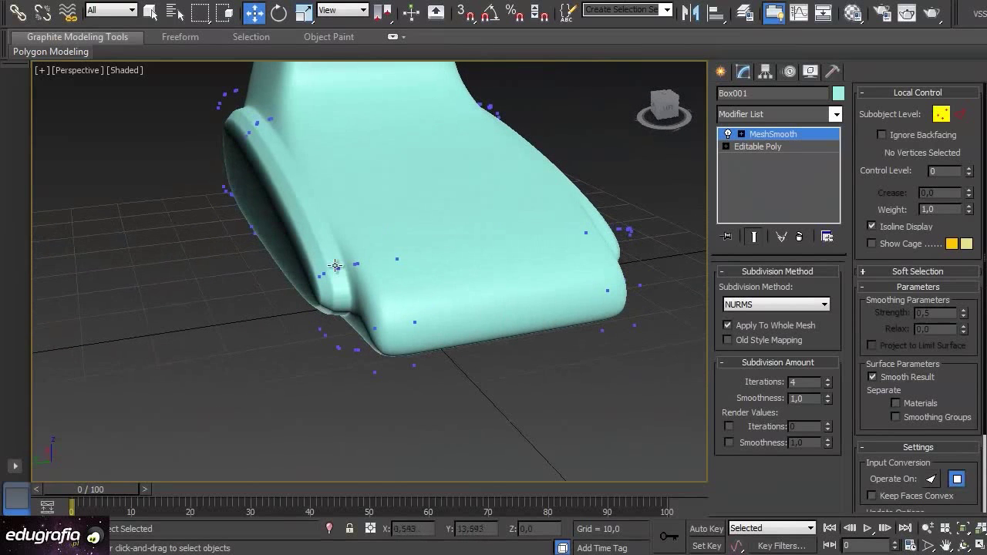
# Turn the edged-faces display back on and return to the car body's Editable Poly level
pyautogui.click(773, 135)
pyautogui.keyDown('alt'); pyautogui.moveTo(375, 206); pyautogui.dragTo(367, 220, button='middle'); pyautogui.keyUp('alt')
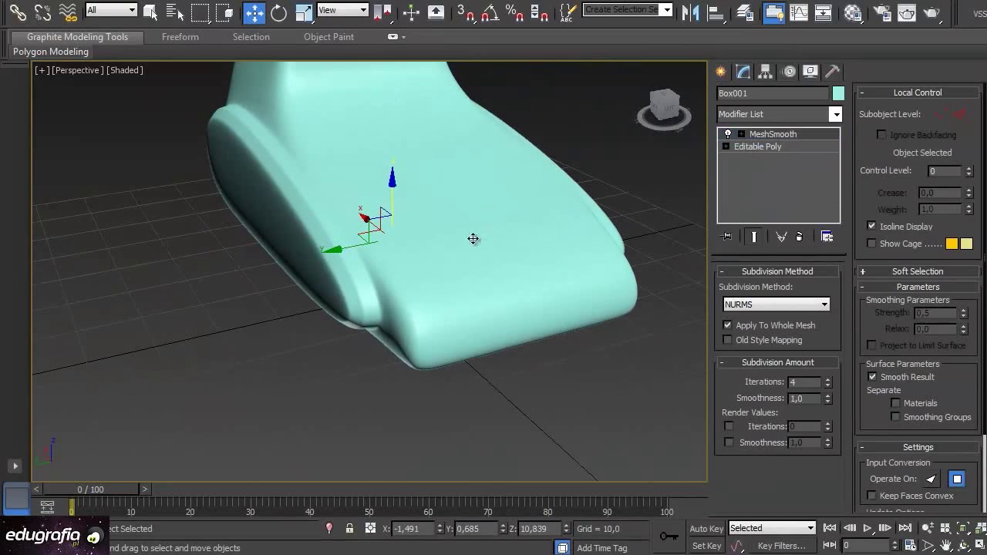
pyautogui.press('F4')
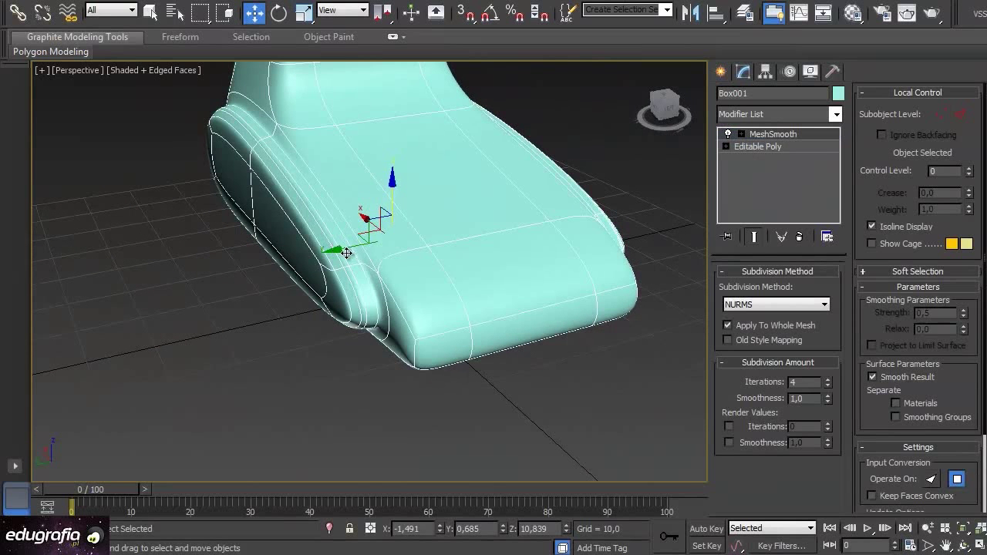
pyautogui.click(780, 145)
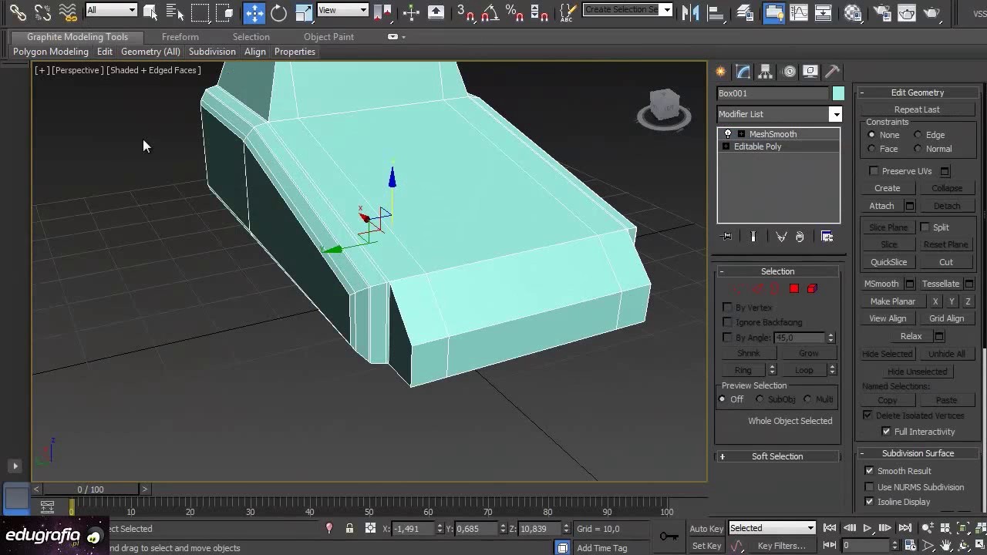
pyautogui.scroll(5, 229, 216)
pyautogui.scroll(-5, 370, 210)
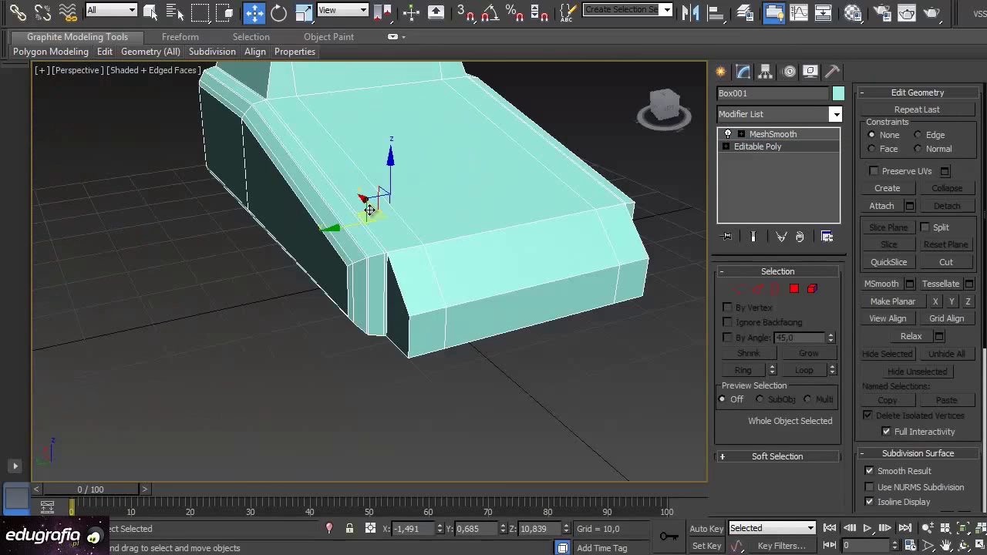
# Ring-select the short edges across the opposite fender's outer narrow strip and switch to the strip's polygon selection
pyautogui.scroll(4, 370, 209)
pyautogui.click(756, 289)
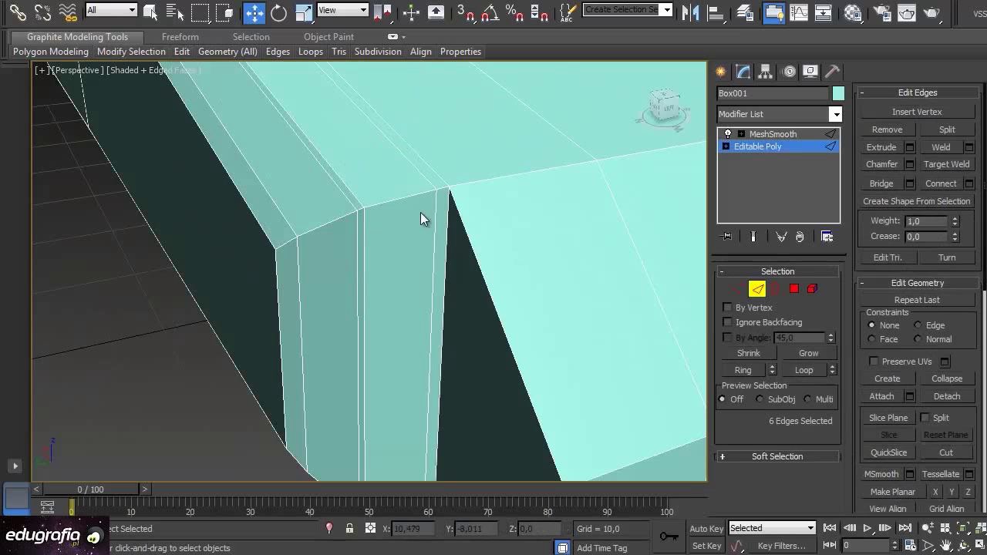
pyautogui.click(359, 209)
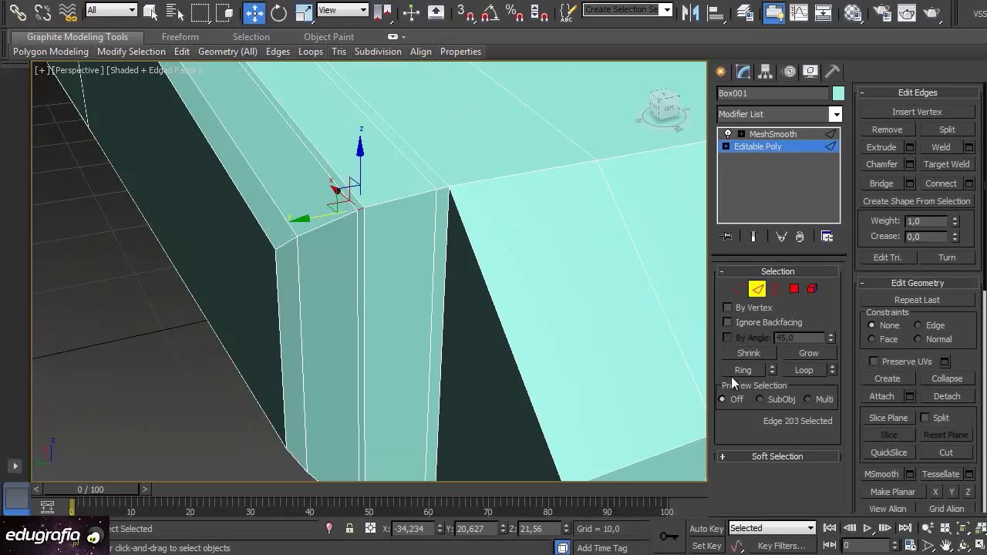
pyautogui.click(743, 370)
pyautogui.click(794, 289)
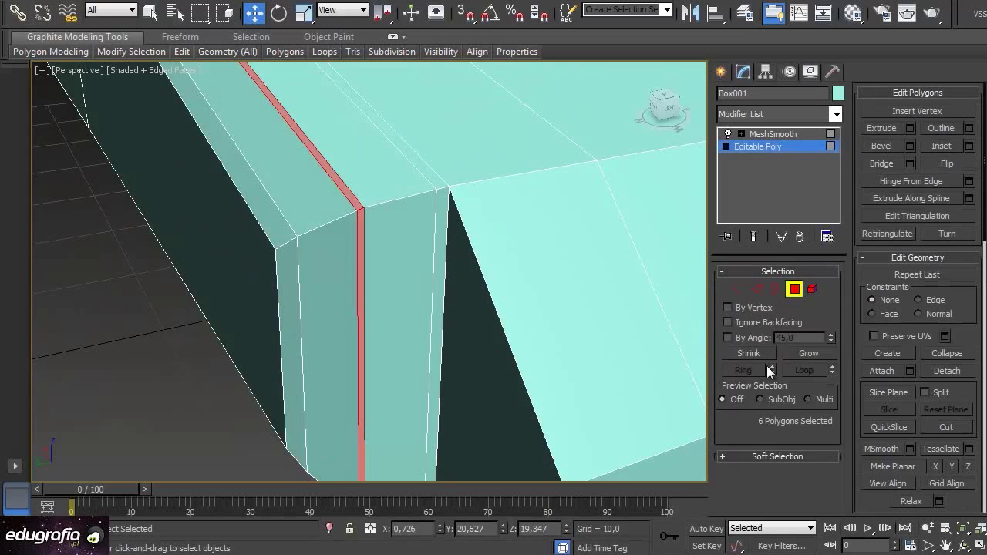
# Extrude the opposite fender's strip polygons inward twice in succession, each with a height of -0,347
pyautogui.click(910, 128)
pyautogui.keyDown('alt'); pyautogui.moveTo(435, 190); pyautogui.dragTo(463, 210, button='middle'); pyautogui.keyUp('alt')
pyautogui.moveTo(545, 193); pyautogui.dragTo(545, 199)
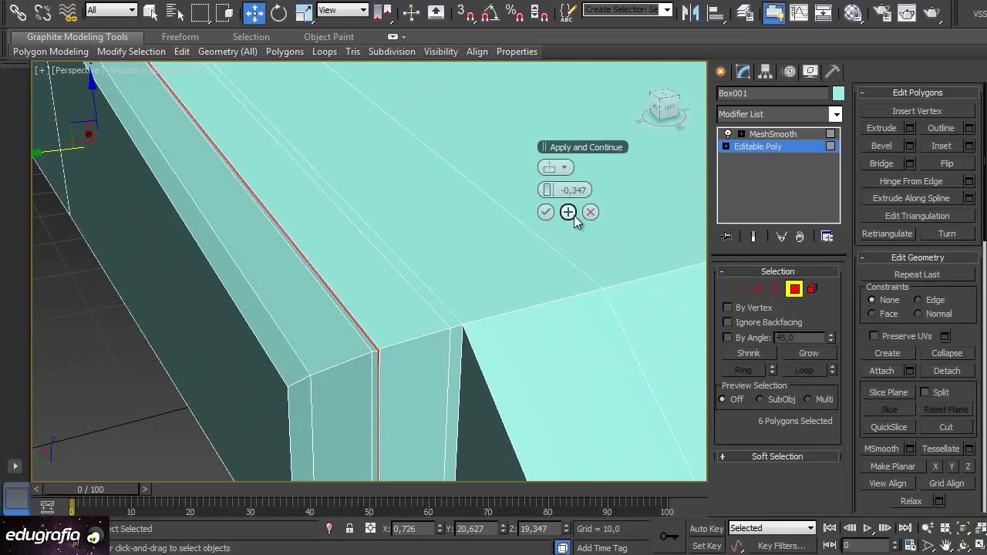
pyautogui.click(568, 213)
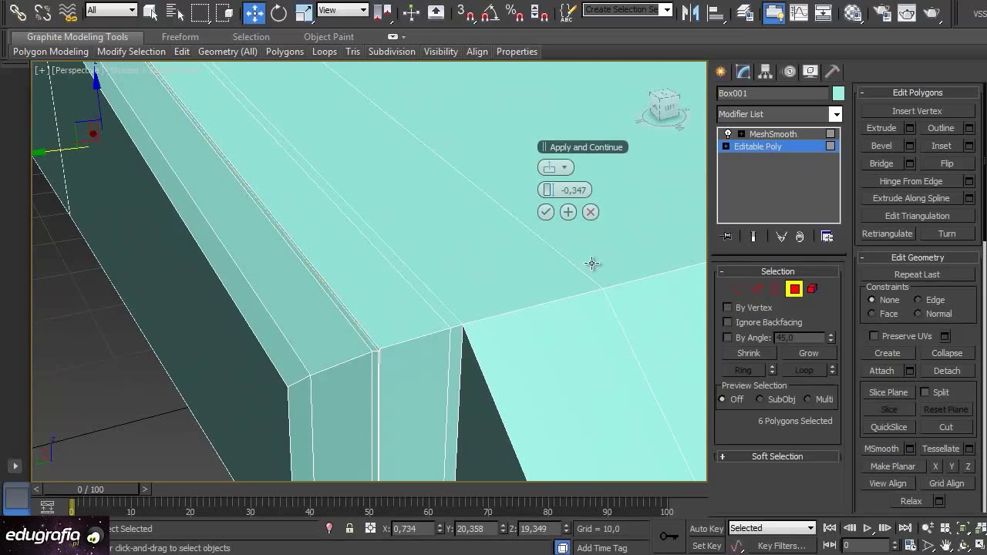
pyautogui.click(542, 213)
pyautogui.keyDown('alt'); pyautogui.moveTo(637, 273); pyautogui.dragTo(586, 282, button='middle'); pyautogui.keyUp('alt')
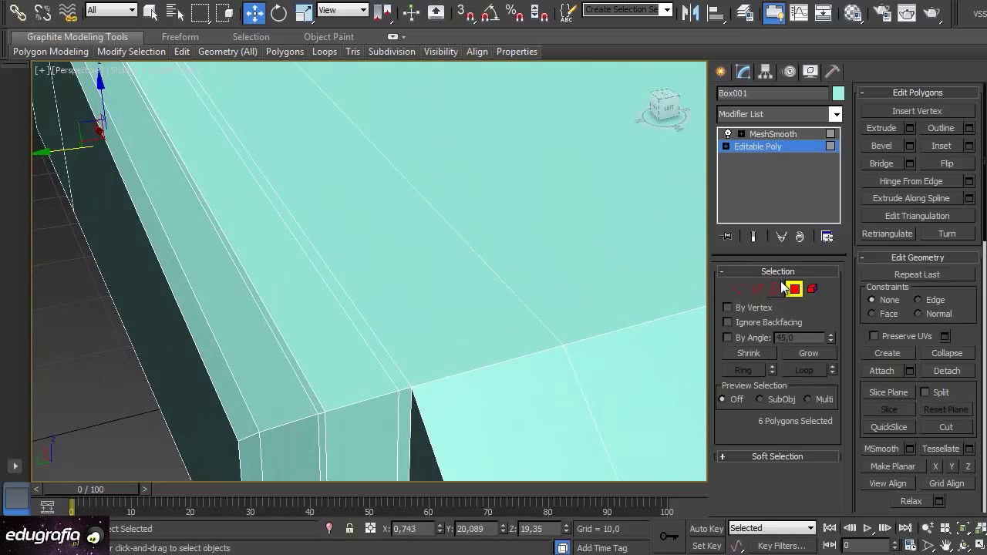
# Return to the MeshSmooth level and examine the opposite fender's smoothed groove with edged faces off
pyautogui.click(794, 289)
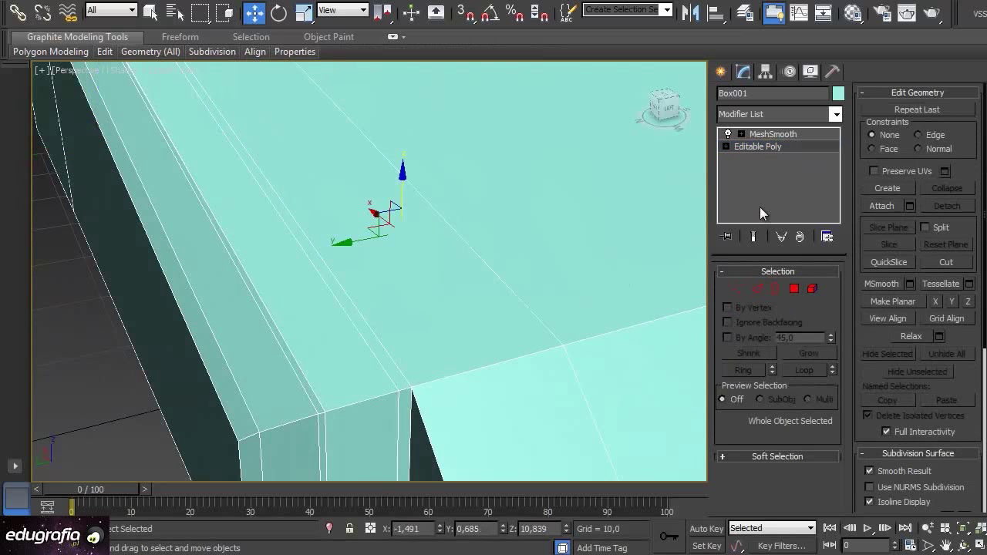
pyautogui.click(771, 136)
pyautogui.keyDown('alt'); pyautogui.moveTo(434, 269); pyautogui.dragTo(415, 233, button='middle'); pyautogui.keyUp('alt')
pyautogui.scroll(-3, 414, 232)
pyautogui.scroll(3, 408, 235)
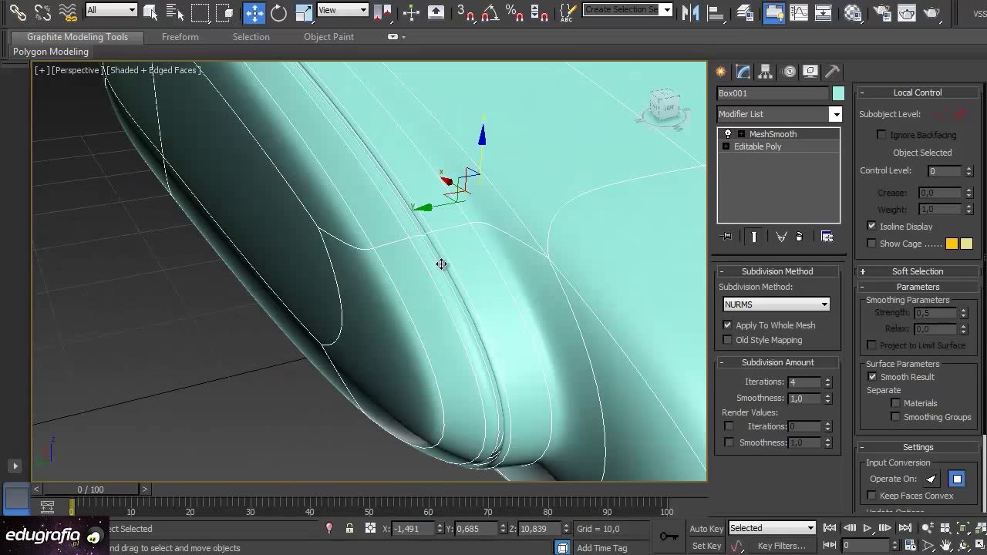
pyautogui.press('F4')
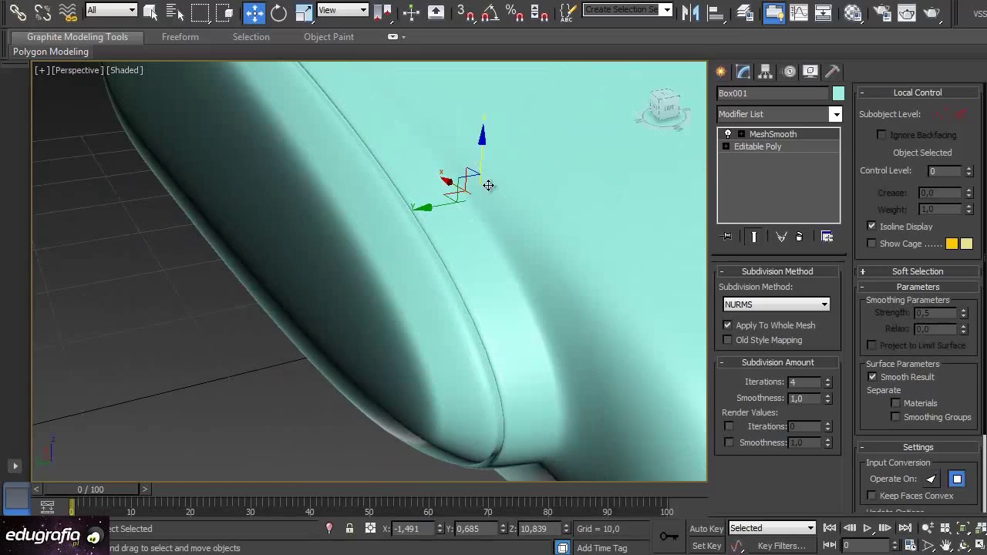
# Switch from the Move tool to plain object selection and deselect the smoothed car body
pyautogui.moveTo(498, 232)
pyautogui.keyDown('alt'); pyautogui.mouseDown(button='middle')
pyautogui.moveTo(375, 229)
pyautogui.moveTo(493, 236)
pyautogui.moveTo(637, 211)
pyautogui.moveTo(586, 257)
pyautogui.mouseUp(button='middle'); pyautogui.keyUp('alt')
pyautogui.scroll(-6, 493, 230)
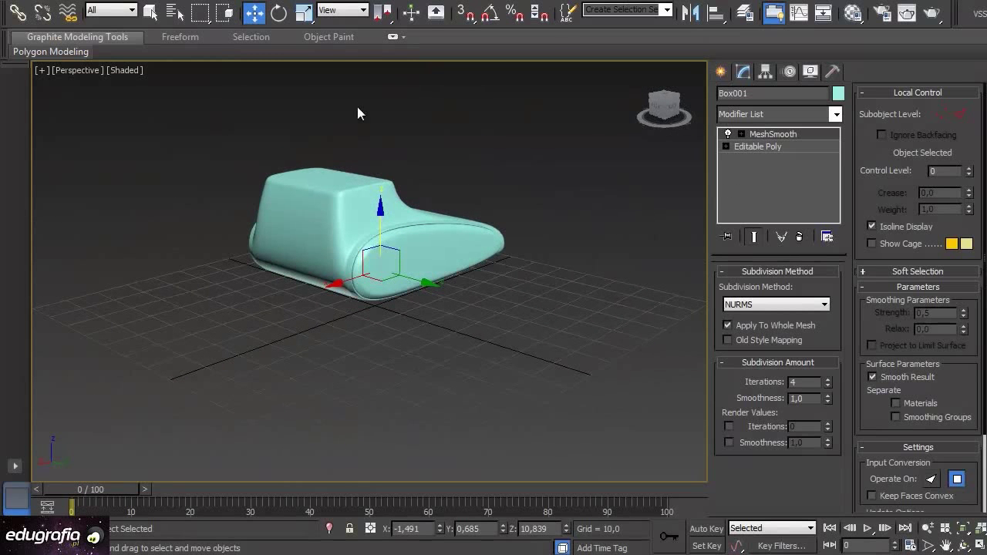
pyautogui.click(150, 12)
pyautogui.click(602, 208)
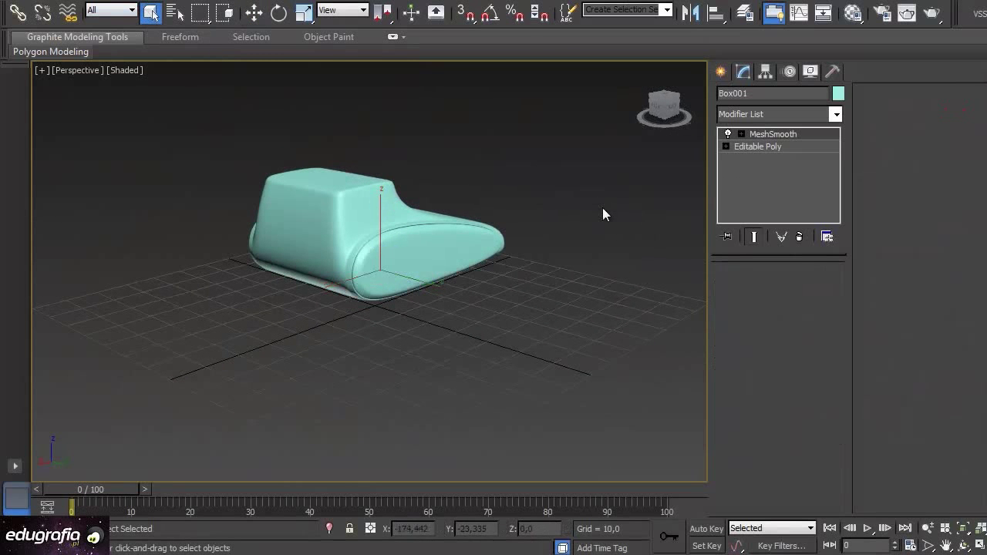
# Examine the whole smoothed car body and its fender groove from the front and side, and reselect the body
pyautogui.keyDown('alt'); pyautogui.moveTo(496, 181); pyautogui.dragTo(541, 297, button='middle'); pyautogui.keyUp('alt')
pyautogui.scroll(4, 523, 251)
pyautogui.keyDown('alt'); pyautogui.moveTo(523, 251); pyautogui.dragTo(533, 245, button='middle'); pyautogui.keyUp('alt')
pyautogui.moveTo(460, 235); pyautogui.dragTo(456, 273, button='middle')
pyautogui.scroll(3, 487, 300)
pyautogui.moveTo(481, 307); pyautogui.dragTo(293, 264, button='middle')
pyautogui.click(312, 252)
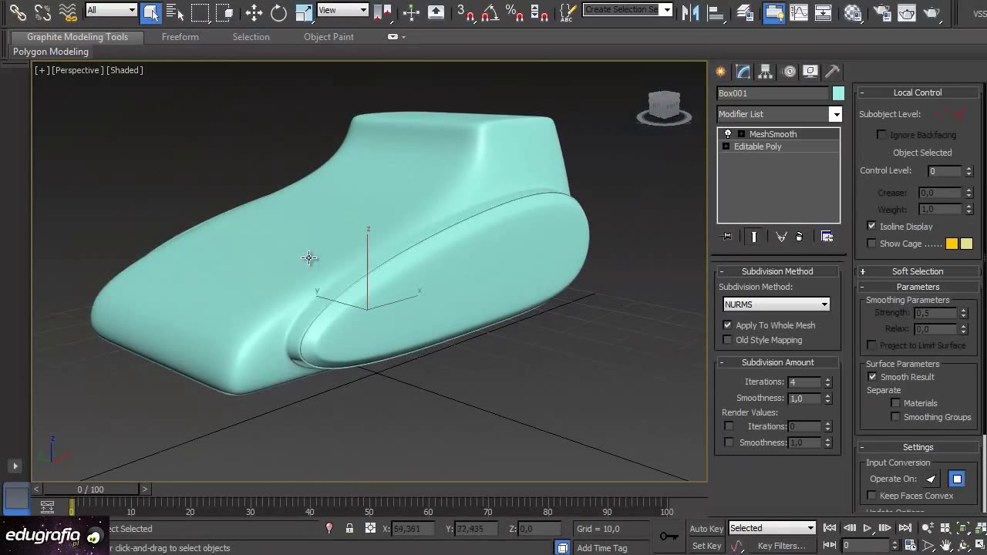
pyautogui.moveTo(447, 288); pyautogui.dragTo(461, 295, button='middle')
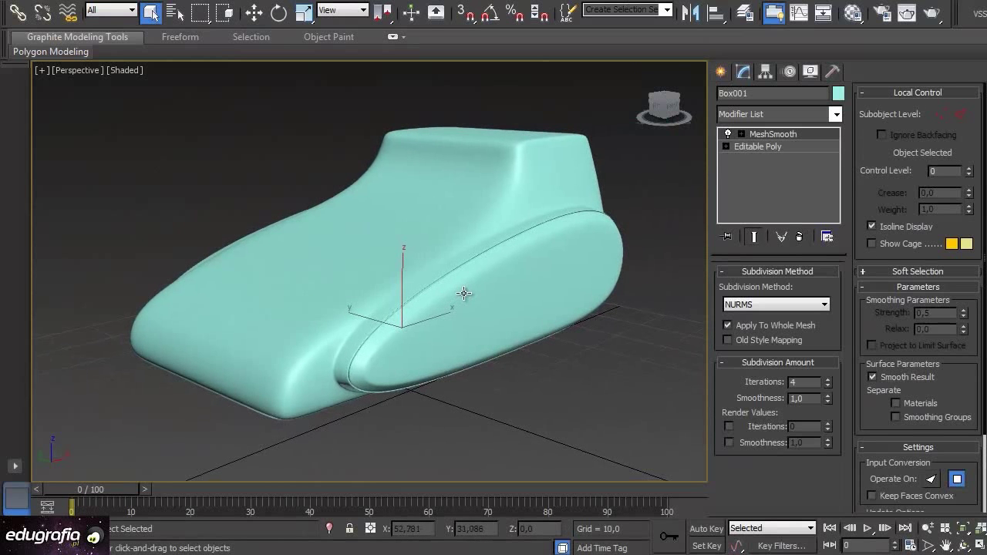
# Unhide all hidden objects in the scene and view them together with the car body
pyautogui.rightClick(339, 112)
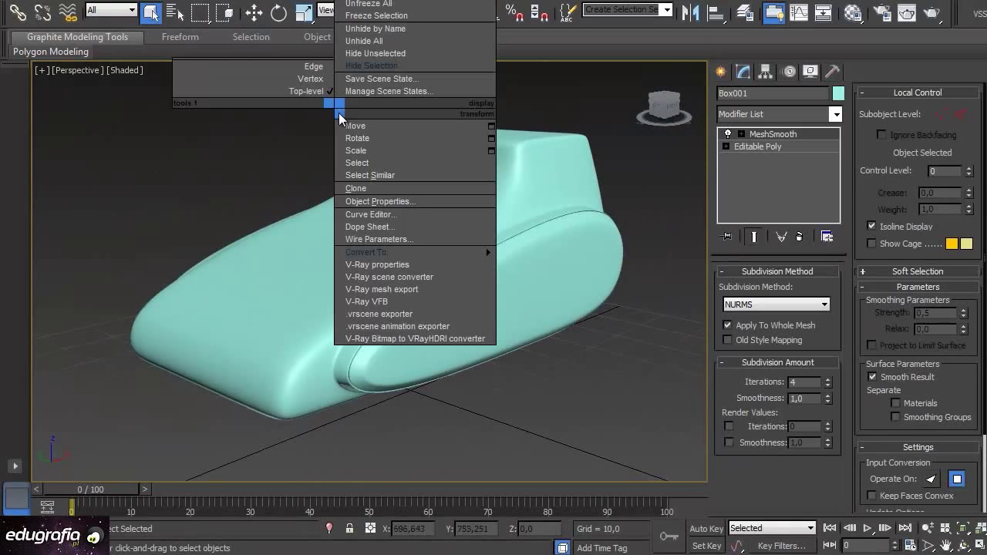
pyautogui.click(382, 41)
pyautogui.keyDown('alt'); pyautogui.moveTo(375, 384); pyautogui.dragTo(494, 400, button='middle'); pyautogui.keyUp('alt')
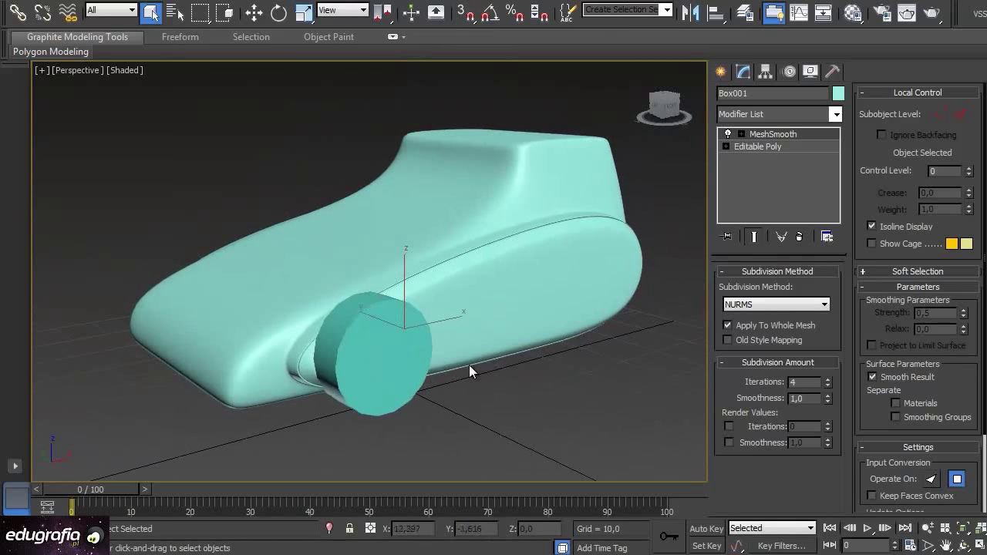